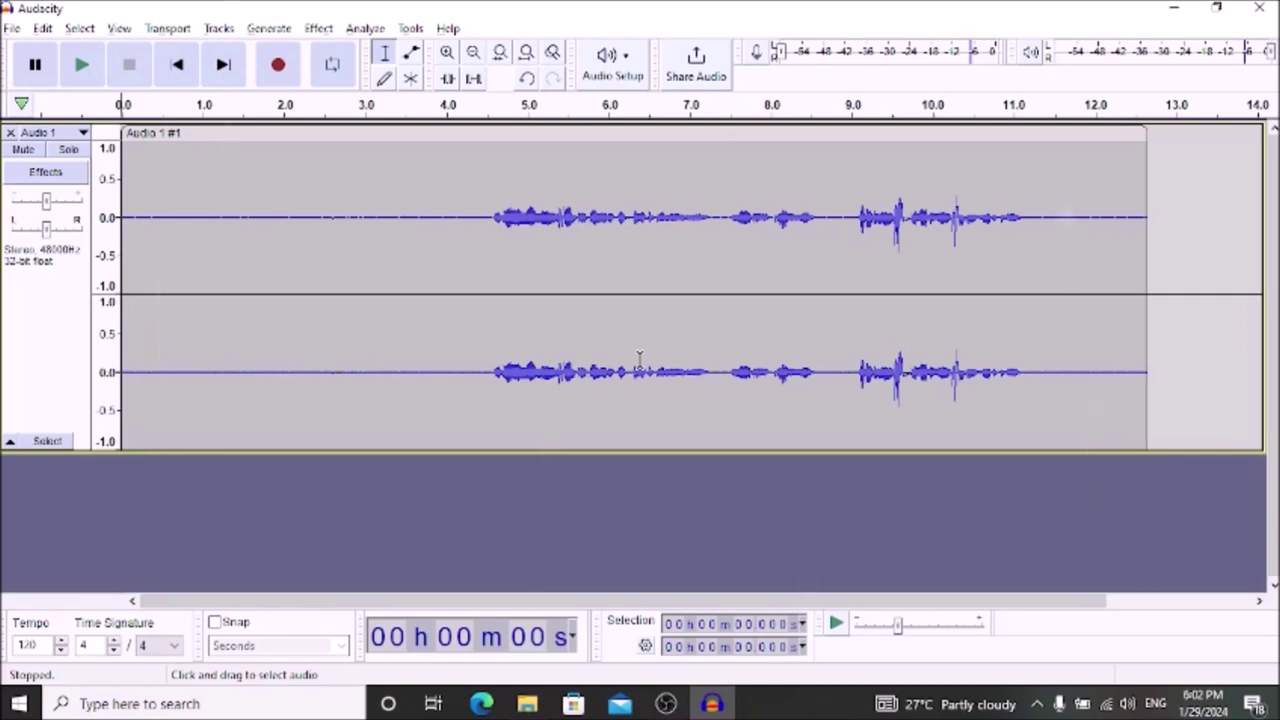
- Select all audio in the track and open the Normalize effect
{"action": "key", "text": "space"}
{"action": "key", "text": "ctrl+a"}
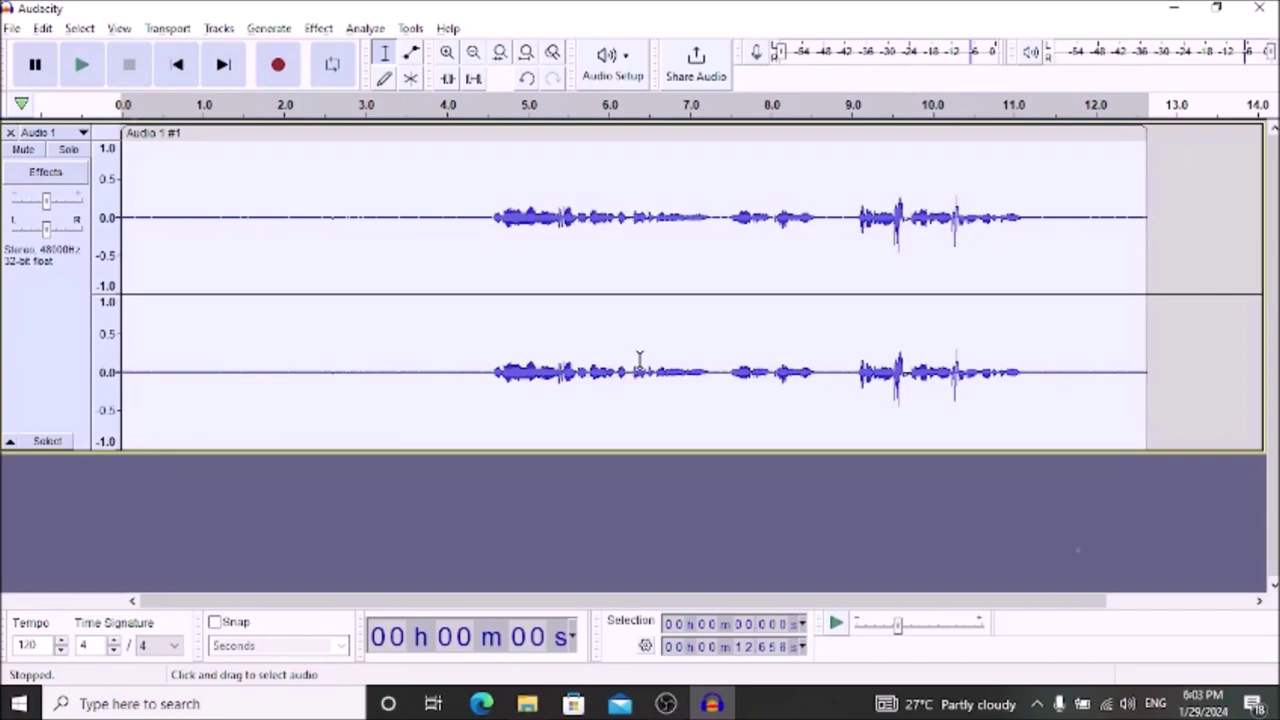
{"action": "key", "text": "alt+c"}
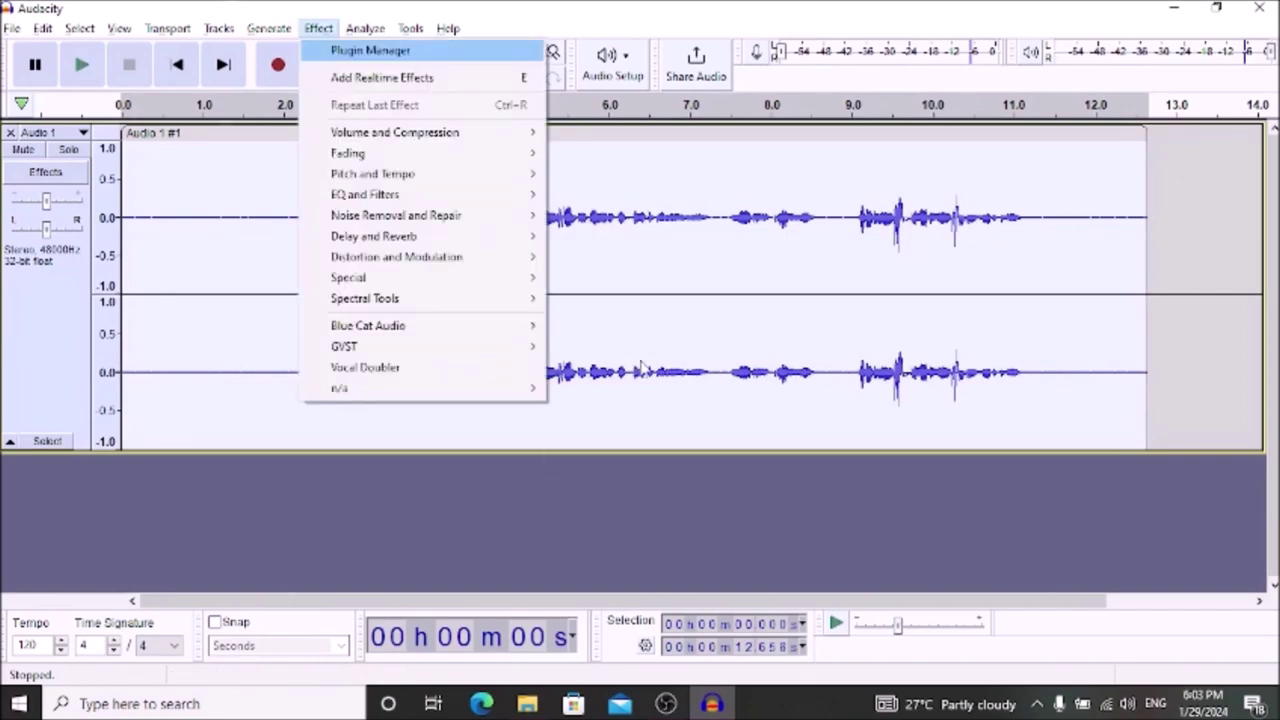
{"action": "key", "text": "Down"}
{"action": "key", "text": "Down"}
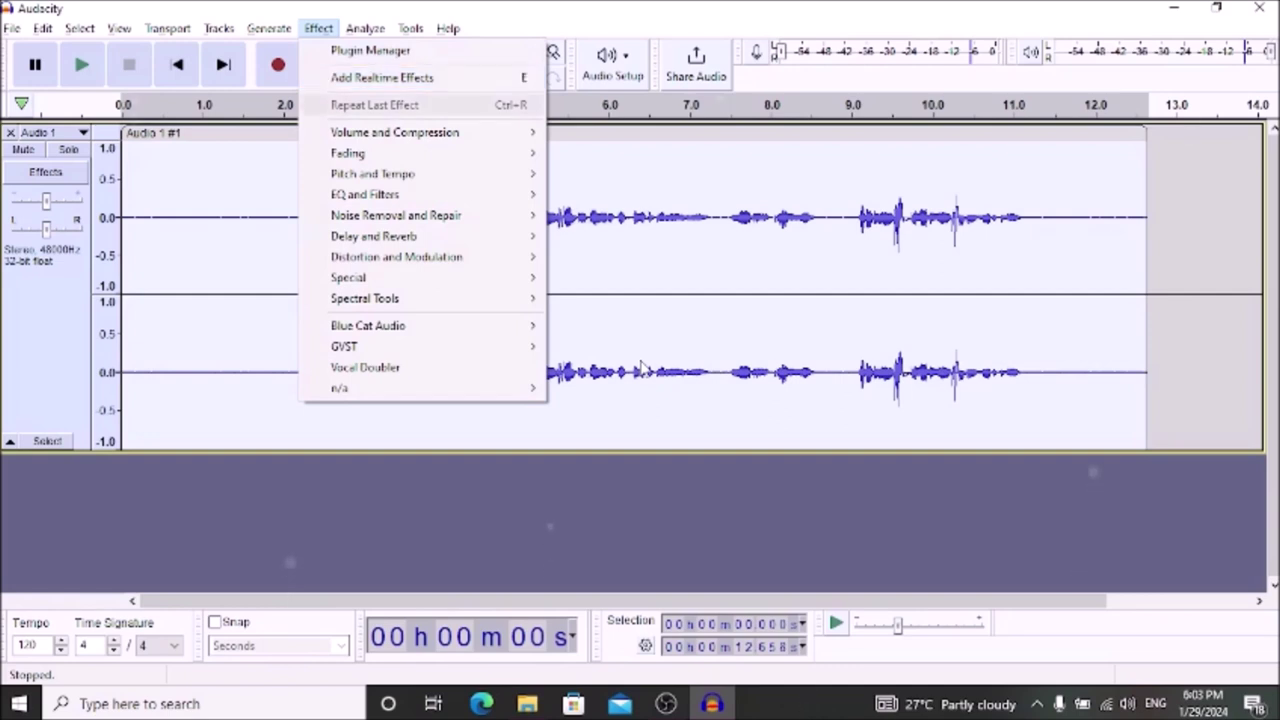
{"action": "key", "text": "Down"}
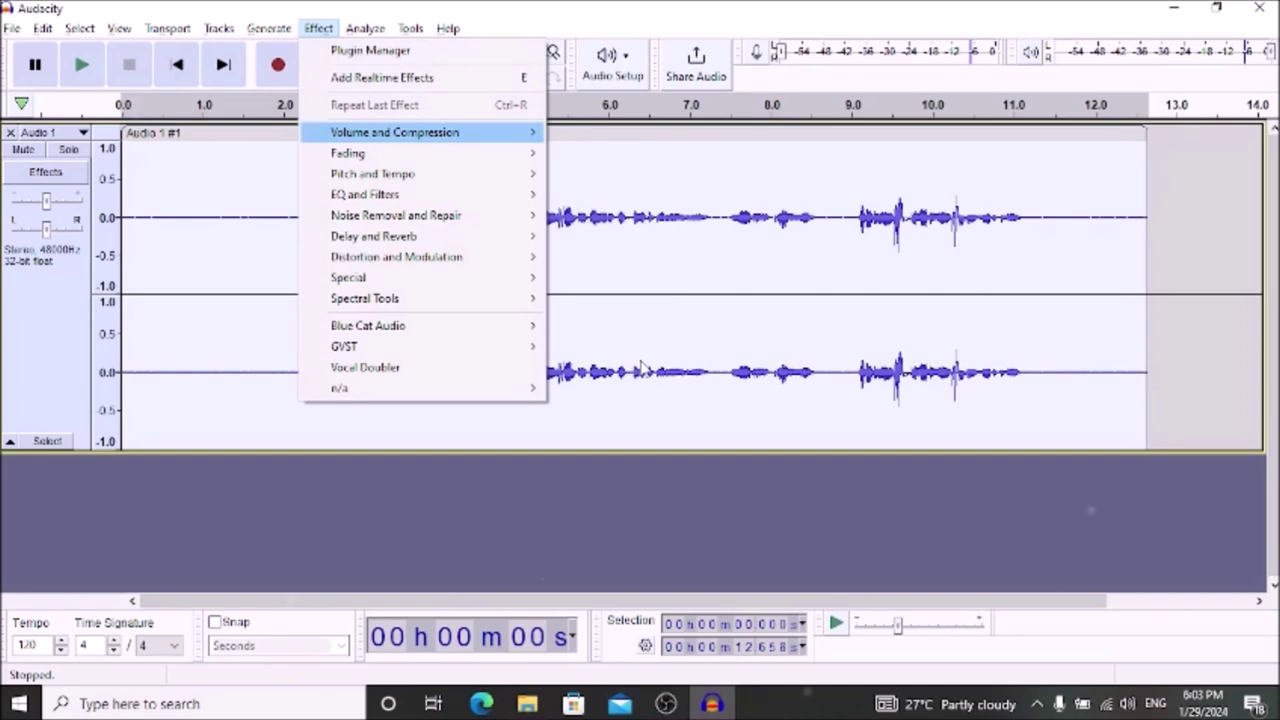
{"action": "key", "text": "Right"}
{"action": "key", "text": "Up"}
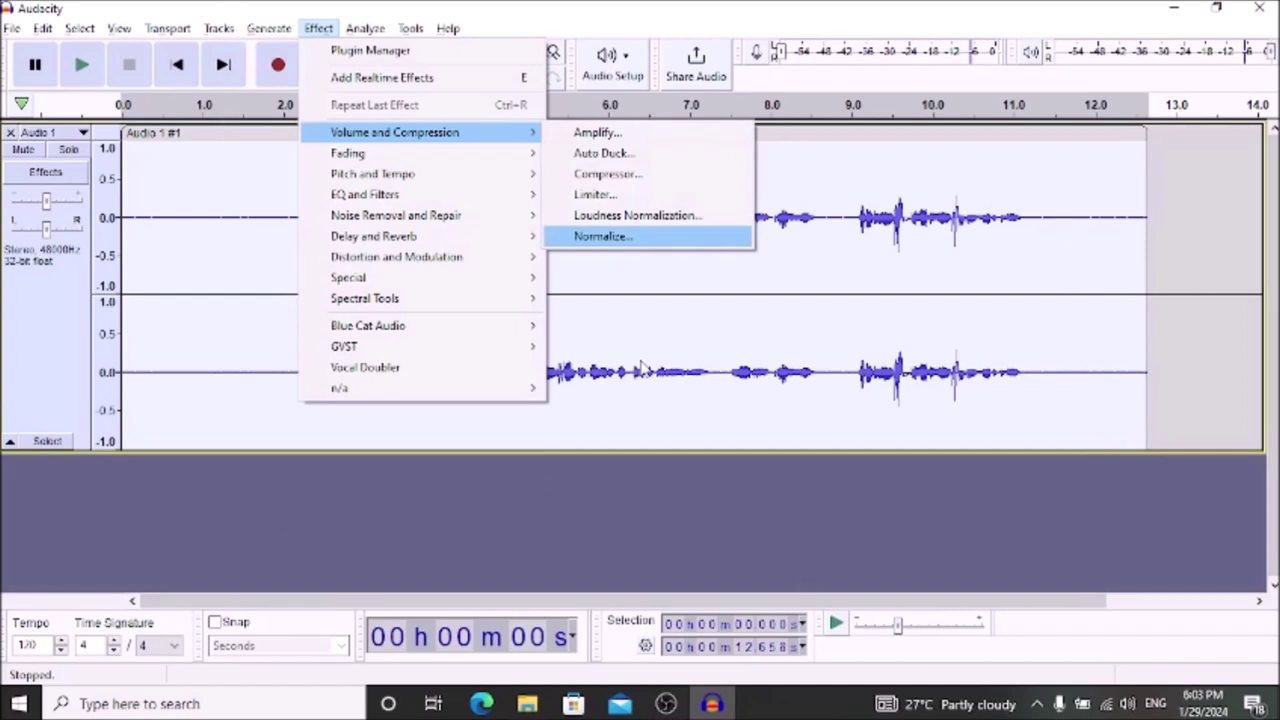
{"action": "key", "text": "Return"}
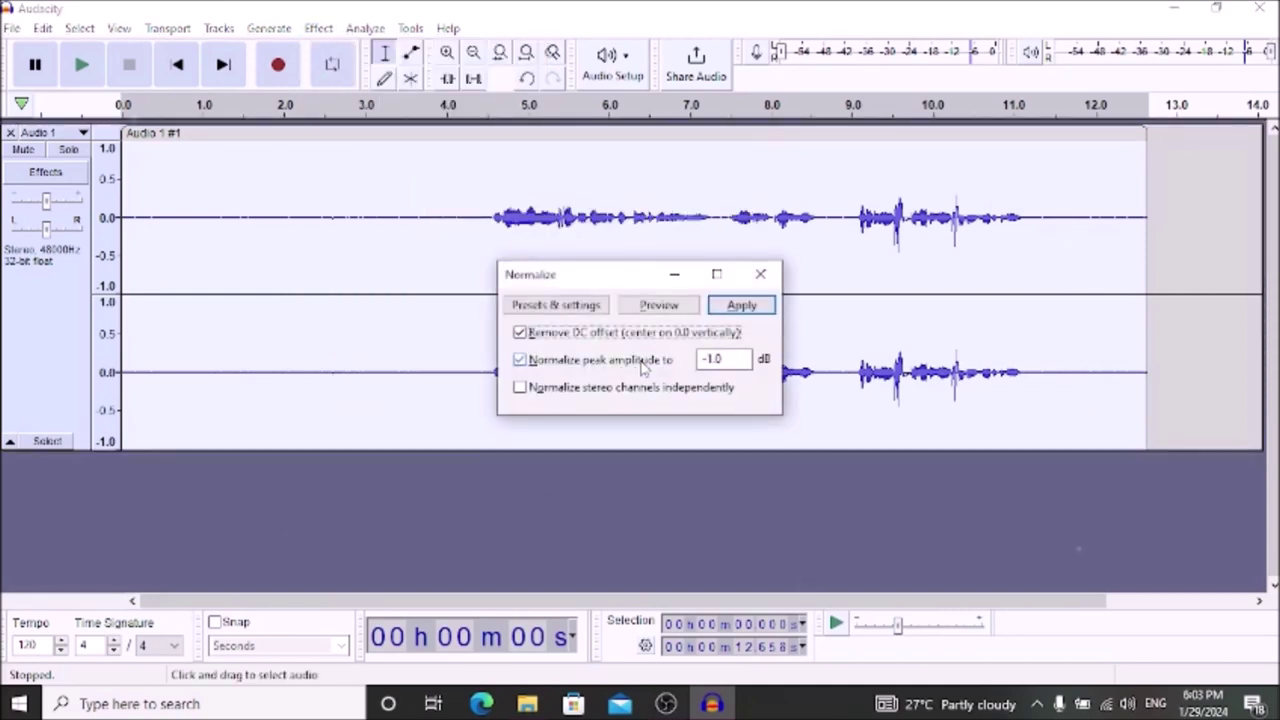
- Normalize the peak amplitude to -1.0 dB with DC offset removal, and play back the result
{"action": "key", "text": "Tab"}
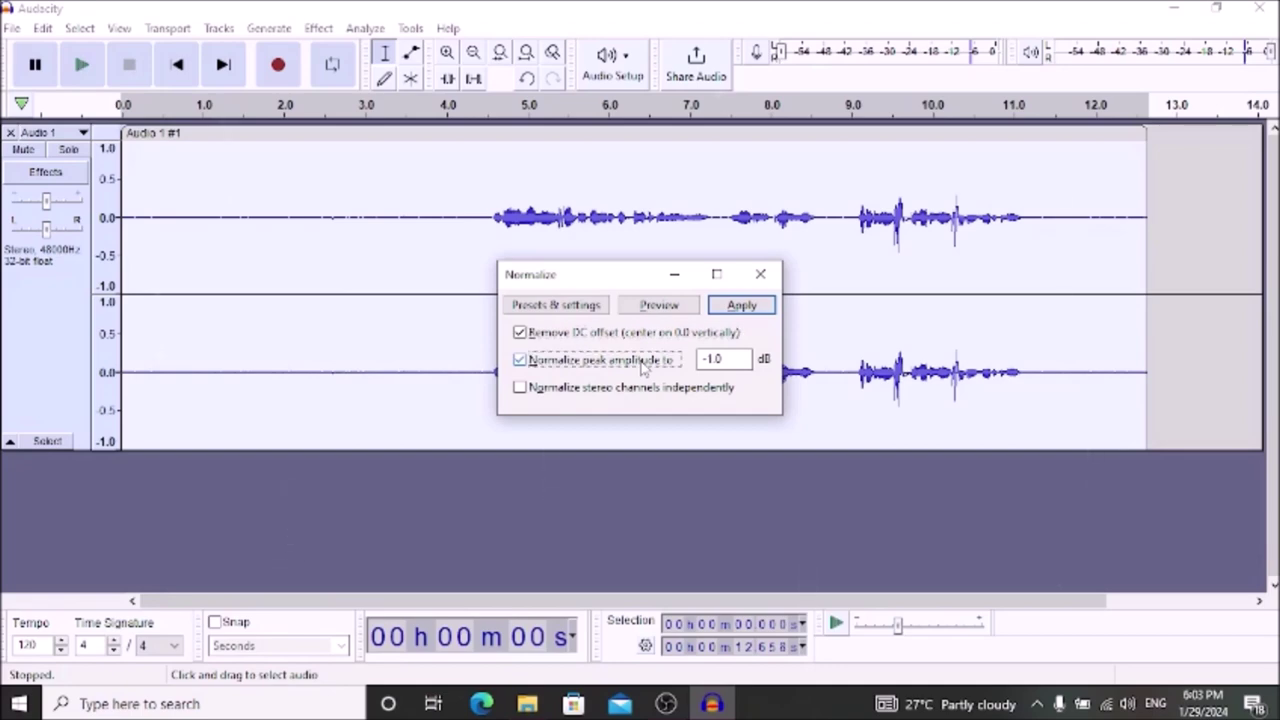
{"action": "key", "text": "Tab"}
{"action": "key", "text": "Tab"}
{"action": "key", "text": "Tab"}
{"action": "key", "text": "Tab"}
{"action": "key", "text": "Tab"}
{"action": "key", "text": "Return"}
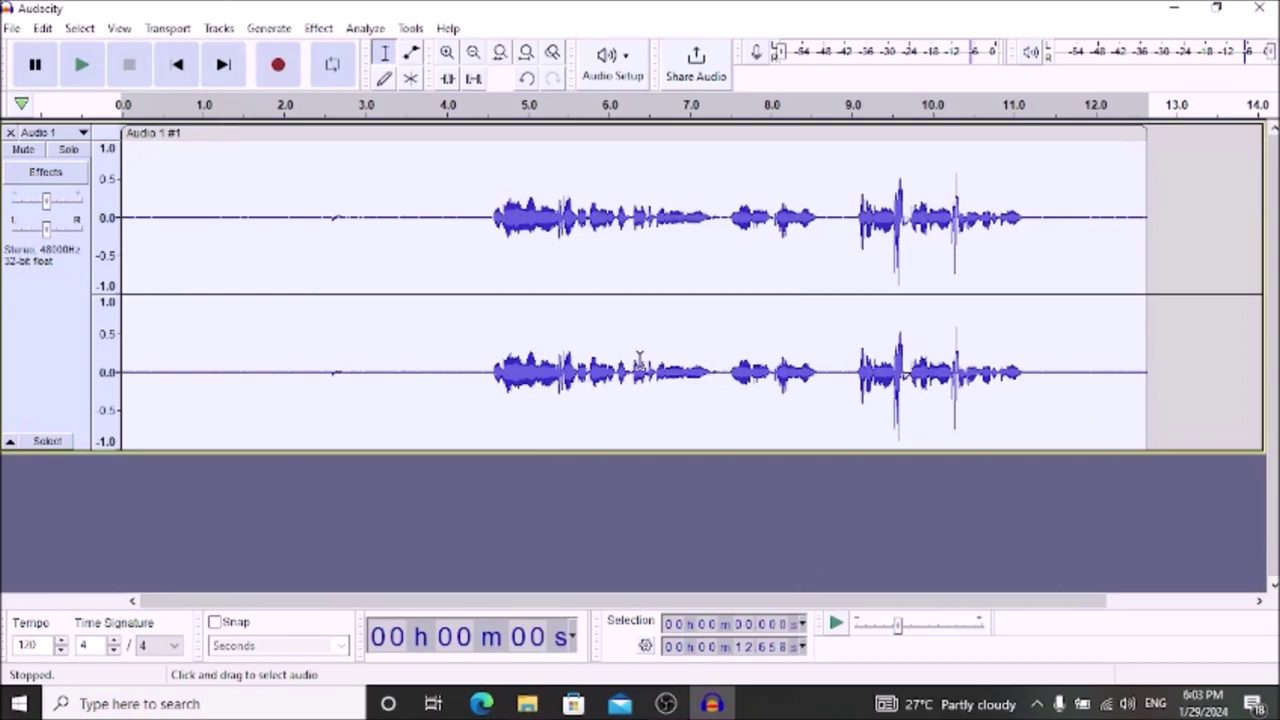
{"action": "key", "text": "space"}
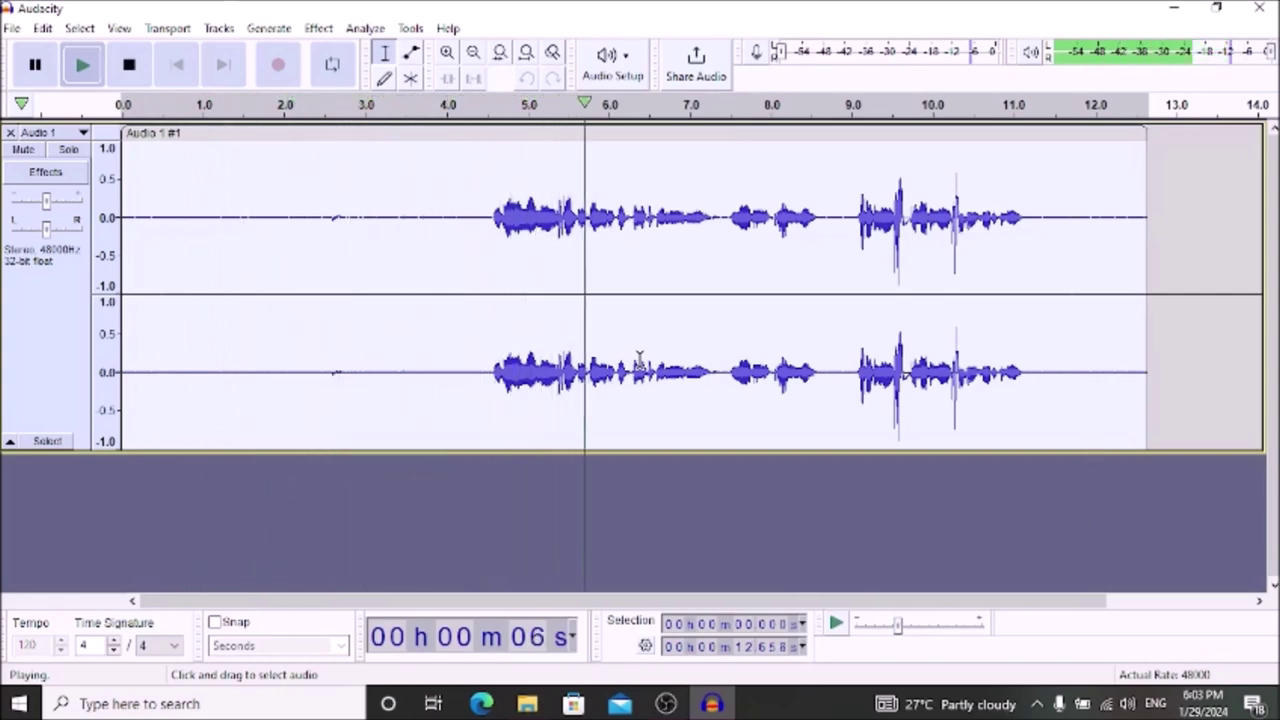
{"action": "key", "text": "space"}
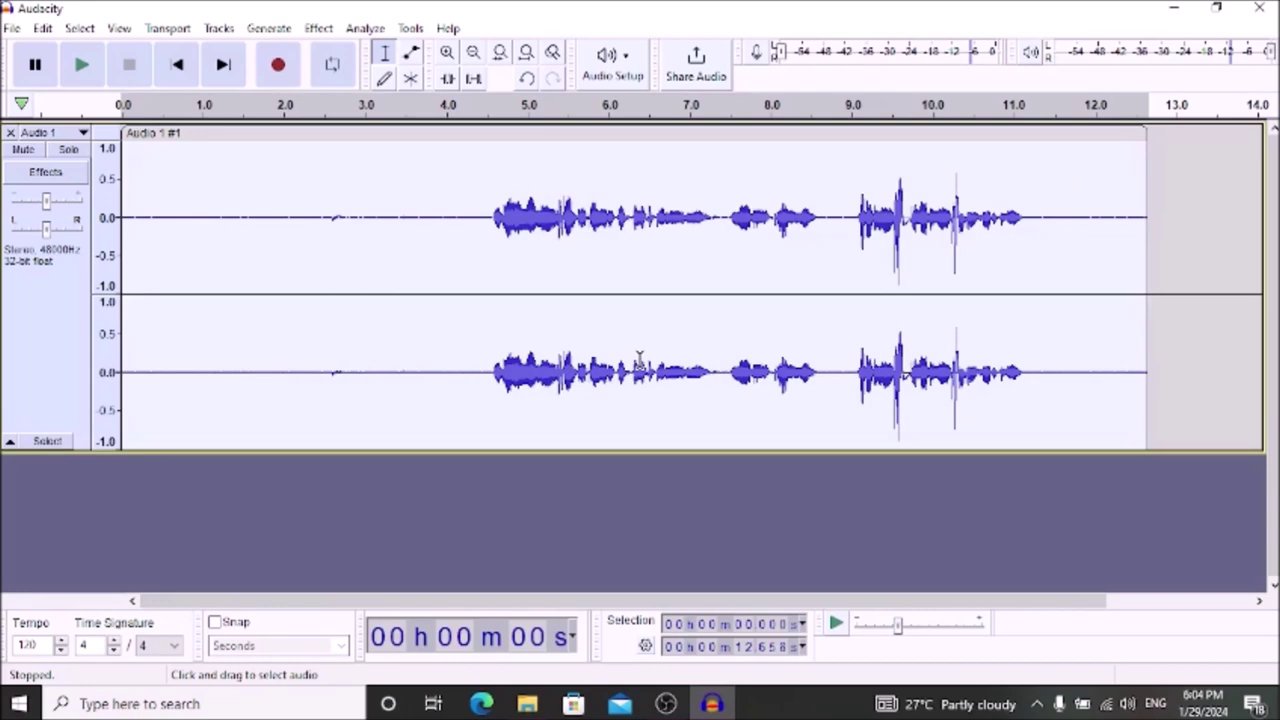
- Open the Compressor effect for the selected audio
{"action": "key", "text": "alt+c"}
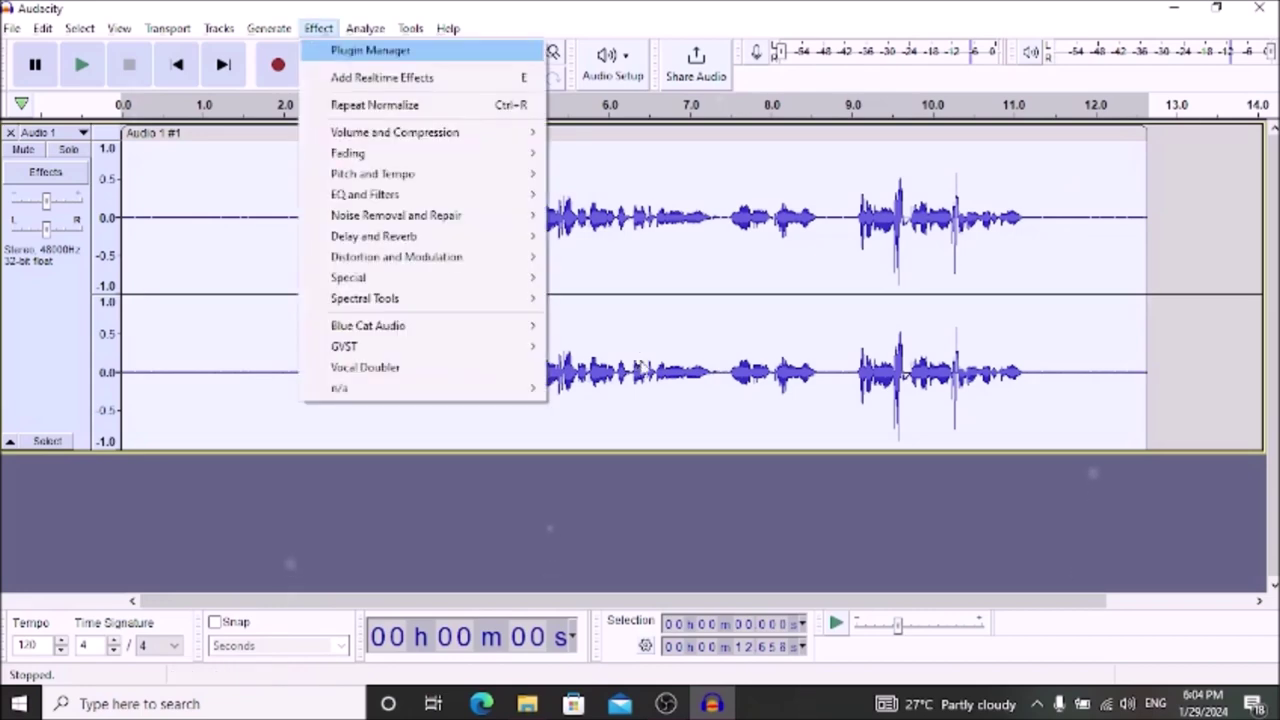
{"action": "key", "text": "Down"}
{"action": "key", "text": "Down"}
{"action": "key", "text": "Down"}
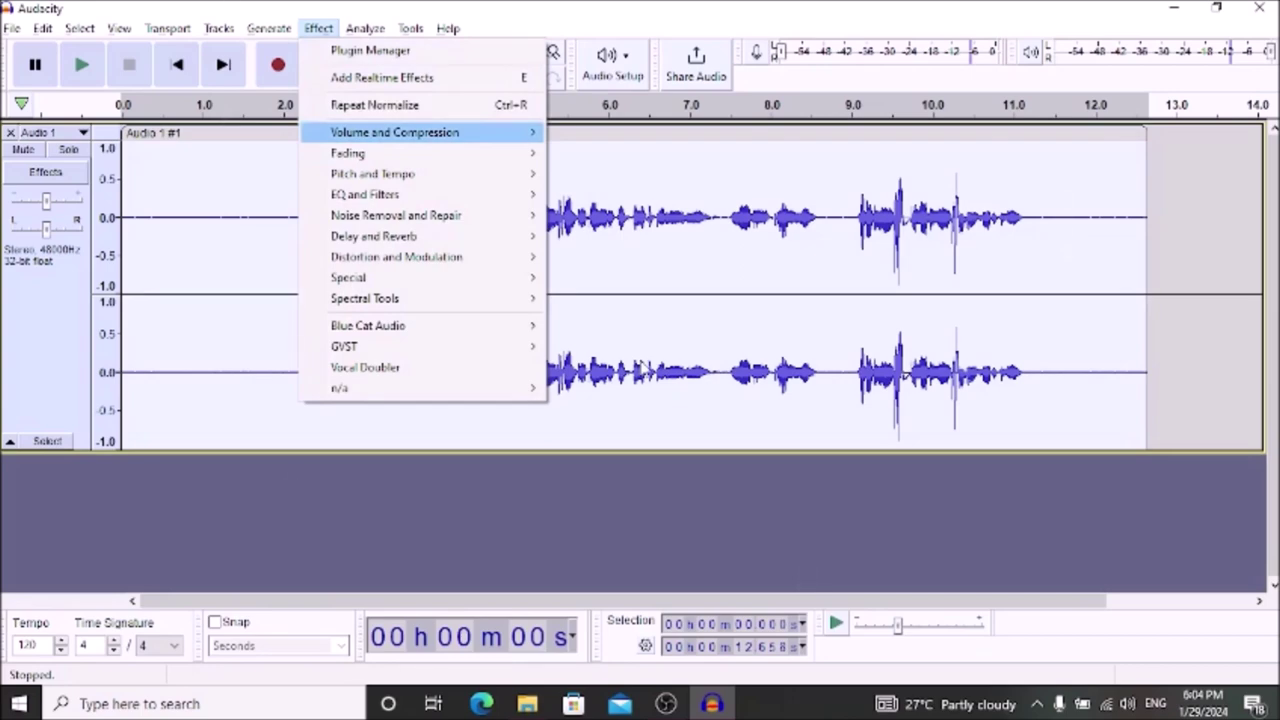
{"action": "key", "text": "Right"}
{"action": "key", "text": "Down"}
{"action": "key", "text": "Down"}
{"action": "key", "text": "Down"}
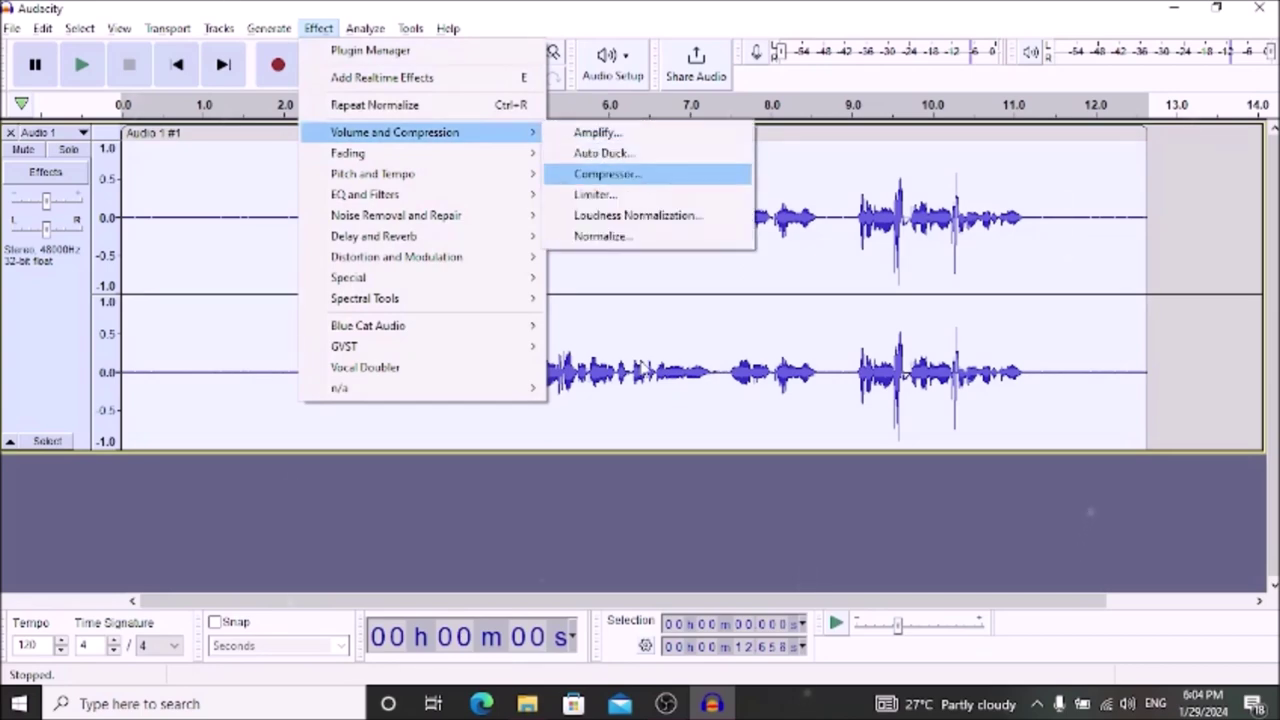
{"action": "key", "text": "Up"}
{"action": "key", "text": "Return"}
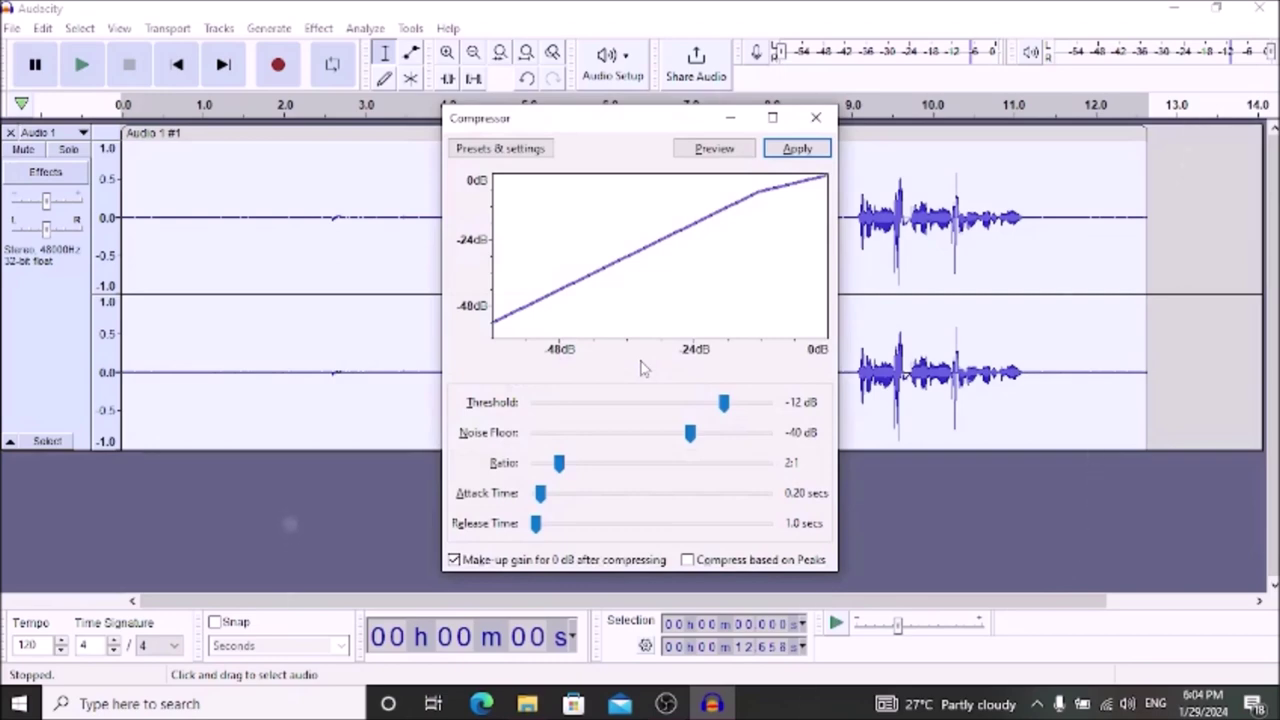
- Apply the compression with -12 dB threshold, -40 dB noise floor, 2:1 ratio, 0.20 s attack, 1.0 s release and make-up gain
{"action": "key", "text": "Tab"}
{"action": "key", "text": "Tab"}
{"action": "key", "text": "Tab"}
{"action": "key", "text": "Tab"}
{"action": "key", "text": "Tab"}
{"action": "key", "text": "Tab"}
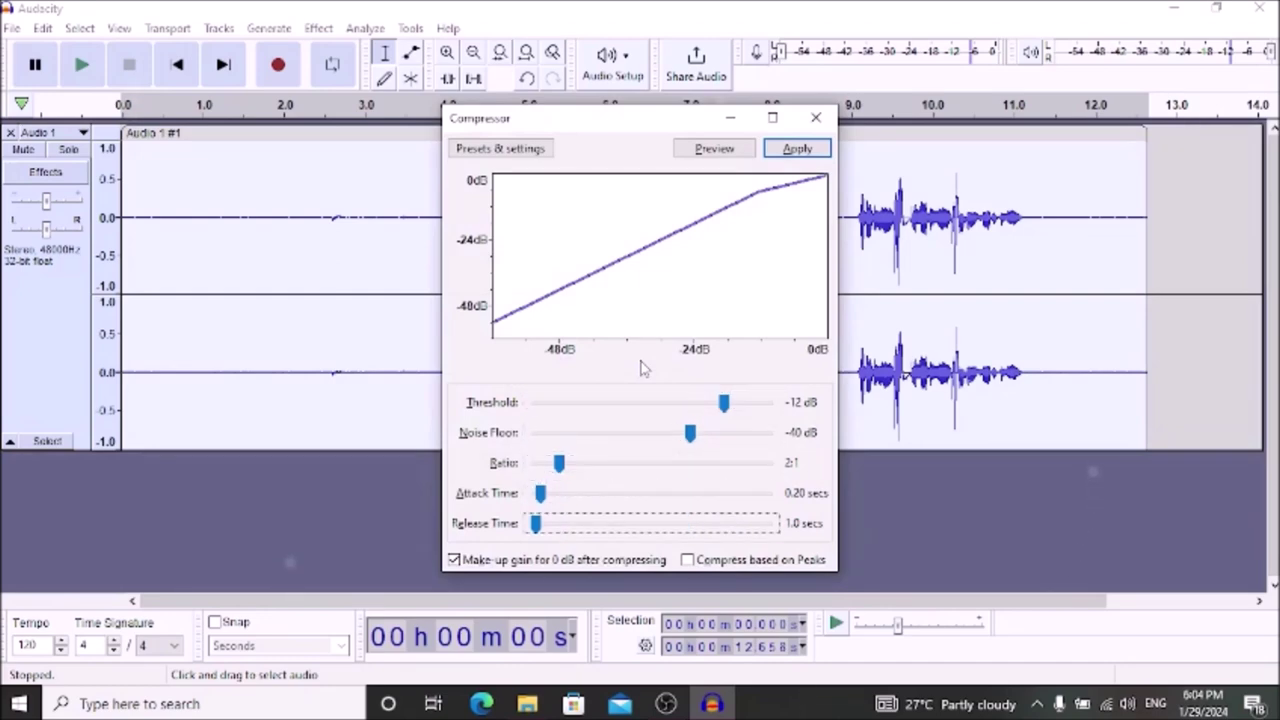
{"action": "key", "text": "Tab"}
{"action": "key", "text": "Tab"}
{"action": "key", "text": "Tab"}
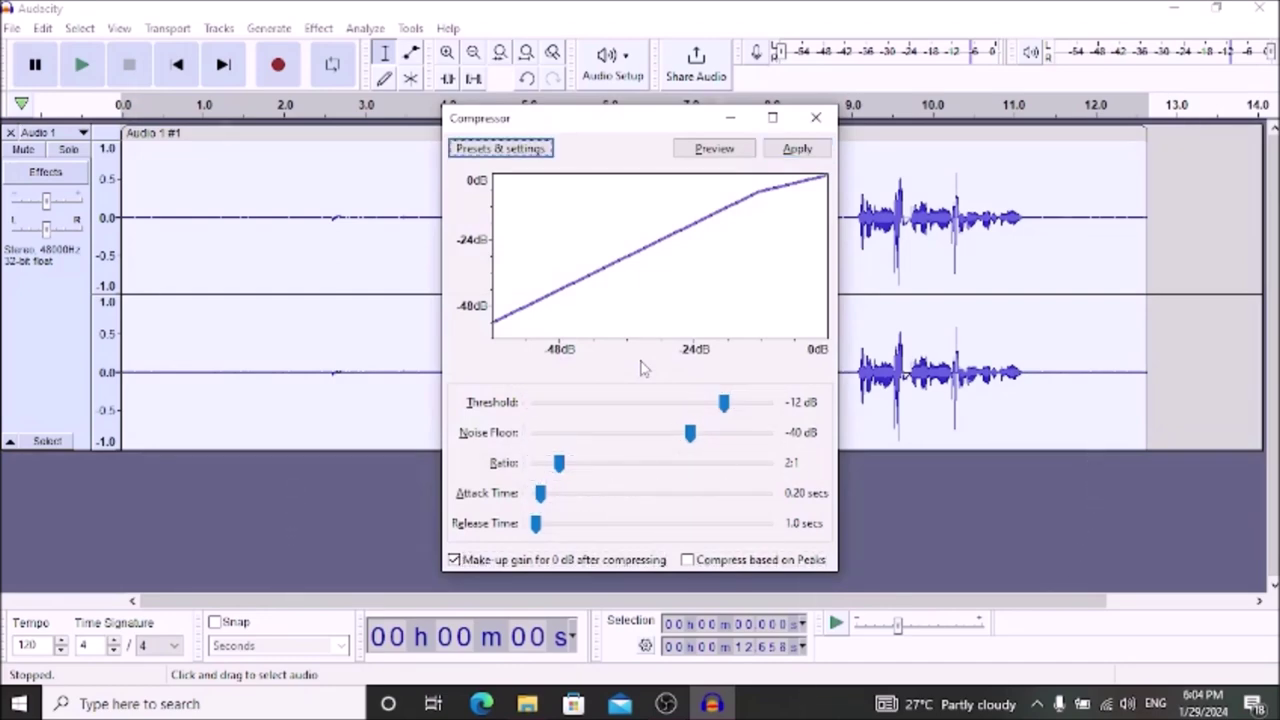
{"action": "key", "text": "Tab"}
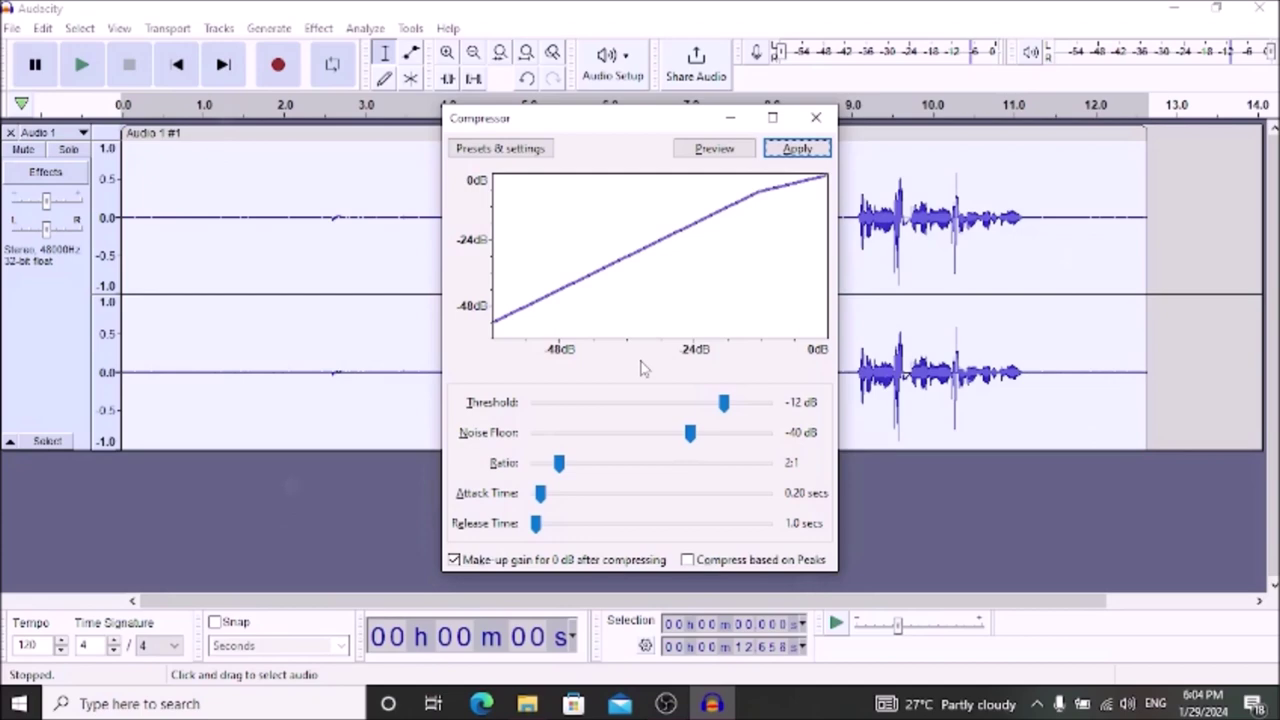
{"action": "key", "text": "Return"}
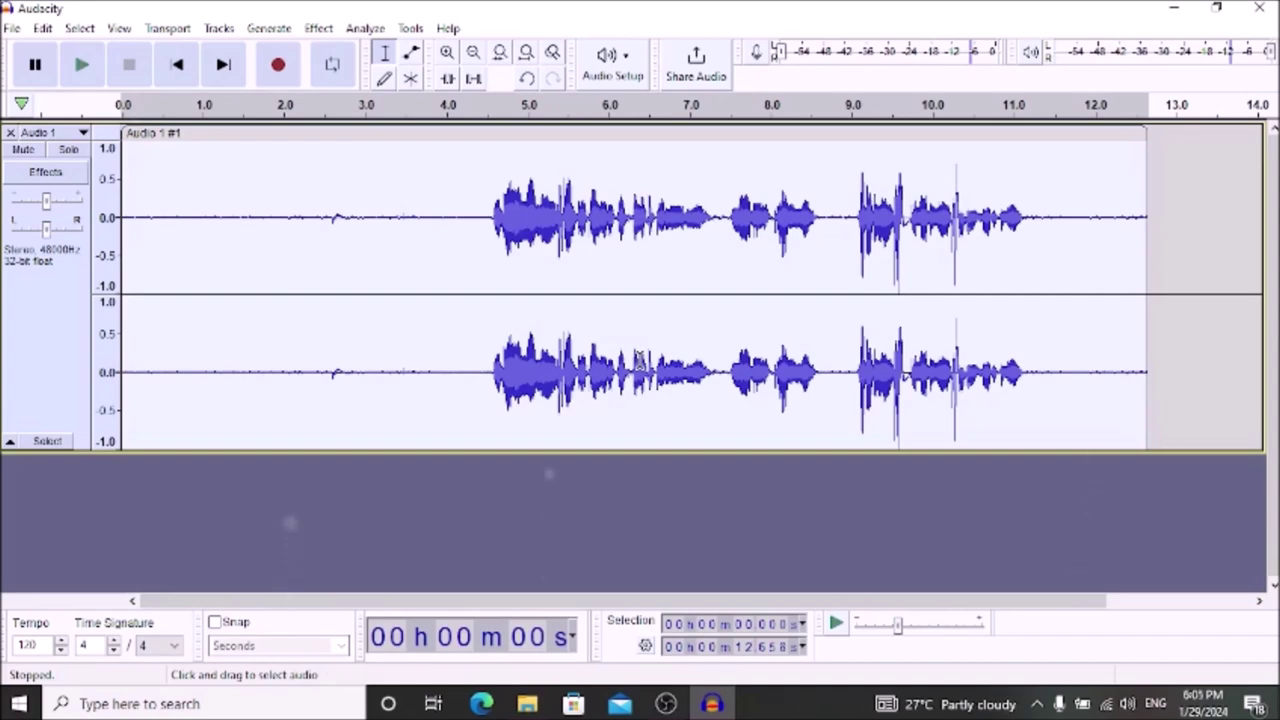
- Play the track from the start and end the selection at about 1.3 seconds, covering only the opening background noise
{"action": "key", "text": "space"}
{"action": "key", "text": "]"}
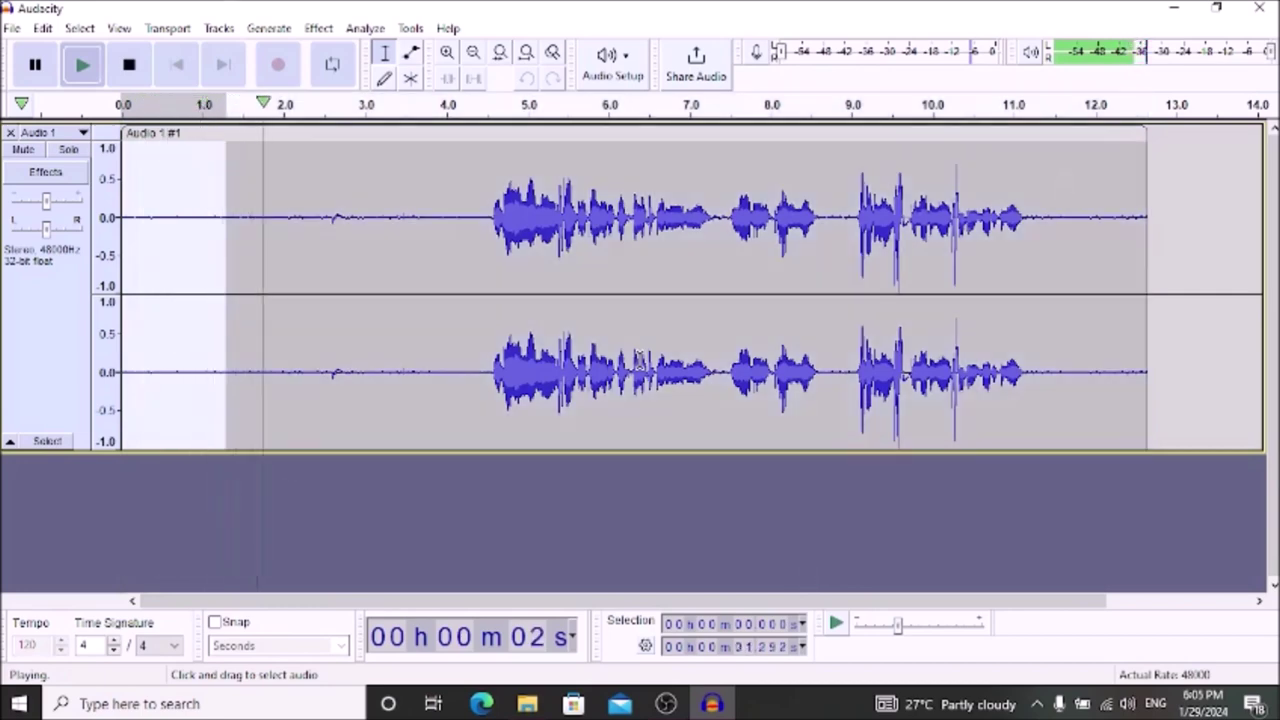
{"action": "key", "text": "space"}
{"action": "key", "text": "space"}
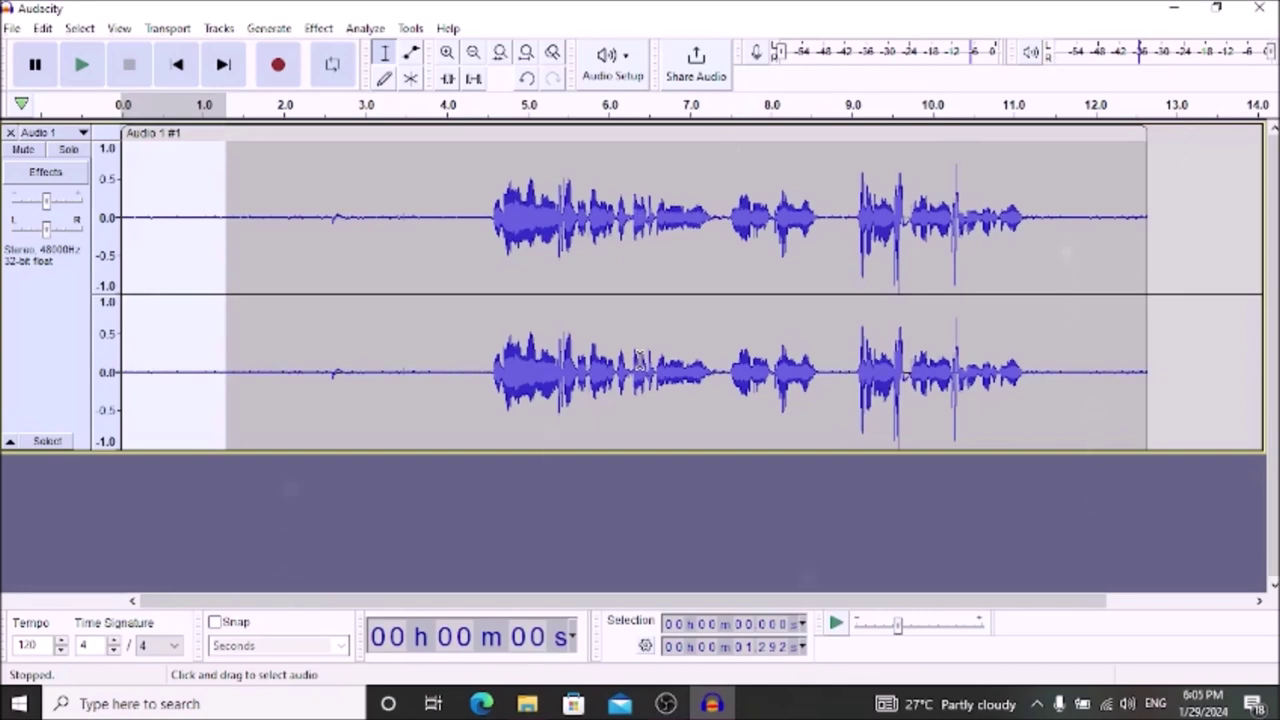
- Capture a noise profile from the selected opening section with Noise Reduction
{"action": "key", "text": "alt+c"}
{"action": "key", "text": "Down"}
{"action": "key", "text": "Down"}
{"action": "key", "text": "Down"}
{"action": "key", "text": "Down"}
{"action": "key", "text": "Down"}
{"action": "key", "text": "Down"}
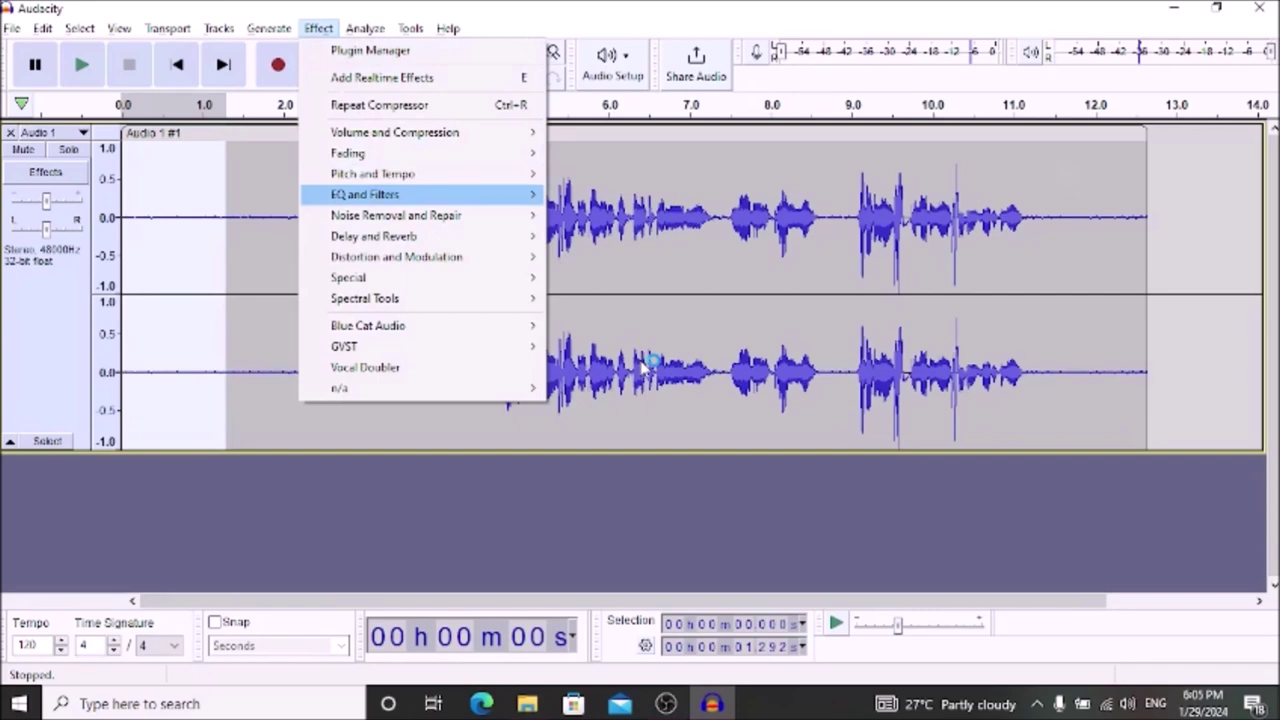
{"action": "key", "text": "Down"}
{"action": "key", "text": "Down"}
{"action": "key", "text": "Right"}
{"action": "key", "text": "Left"}
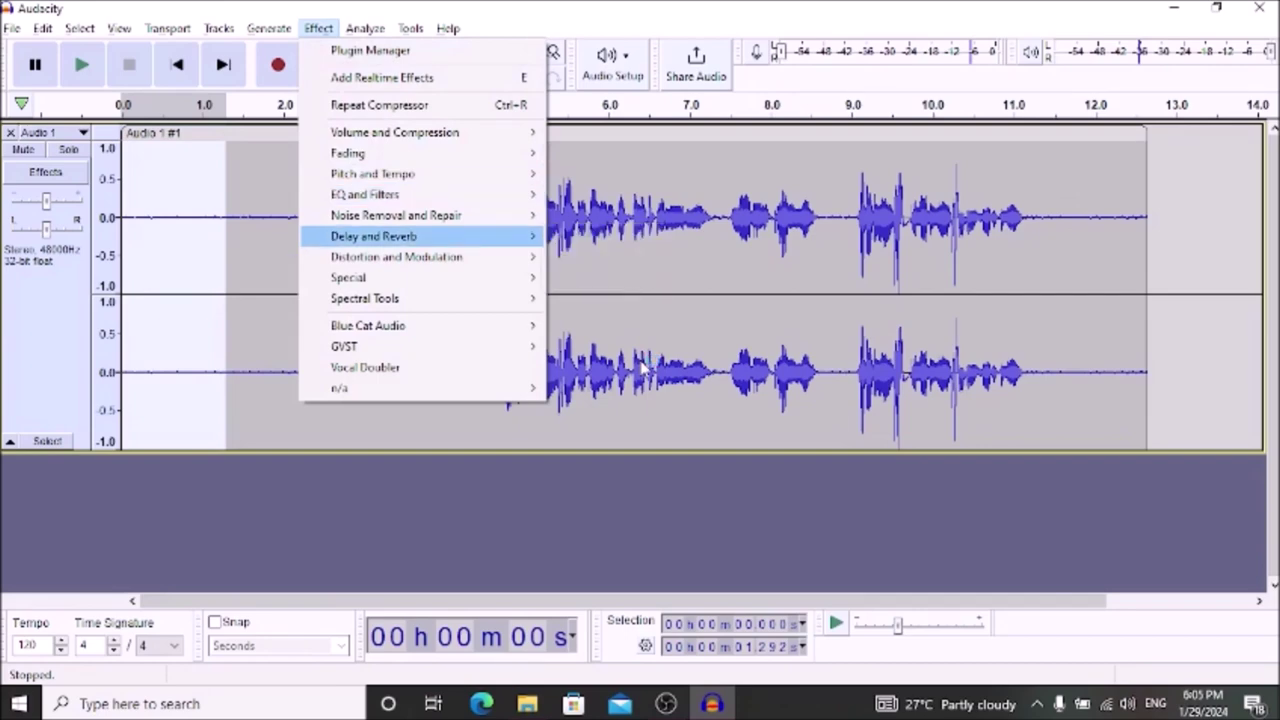
{"action": "key", "text": "Up"}
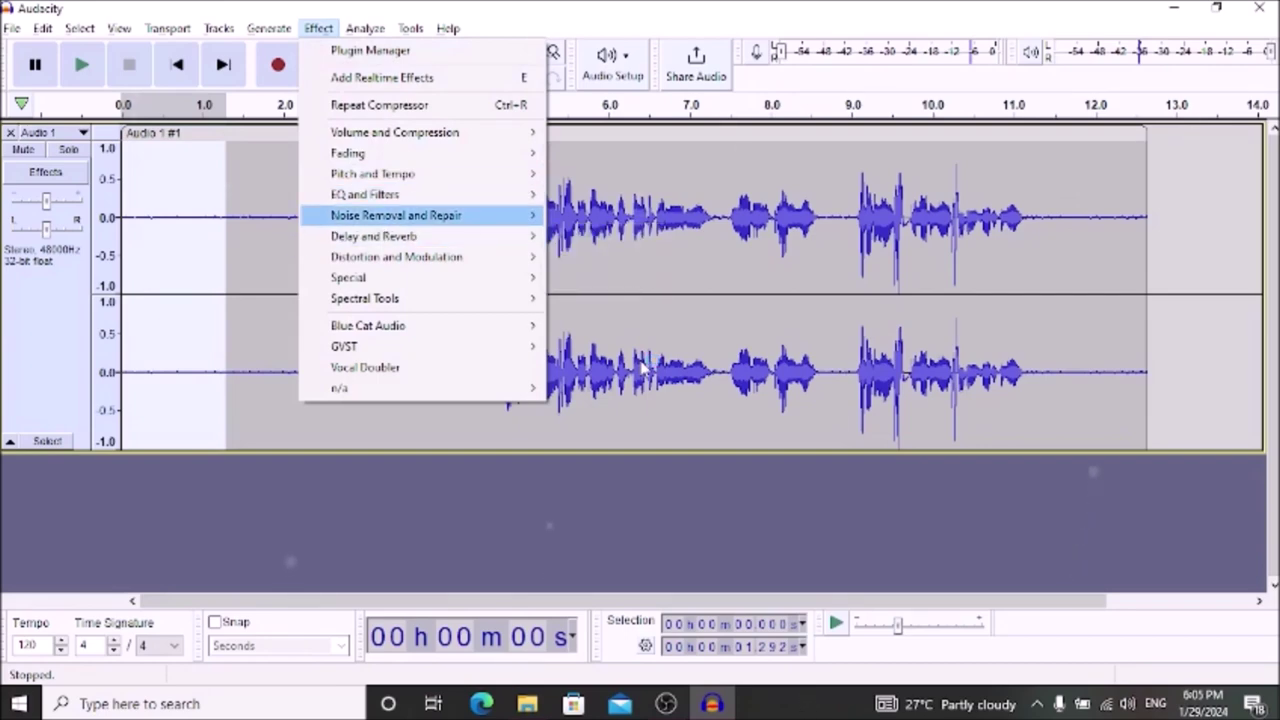
{"action": "key", "text": "Right"}
{"action": "key", "text": "Up"}
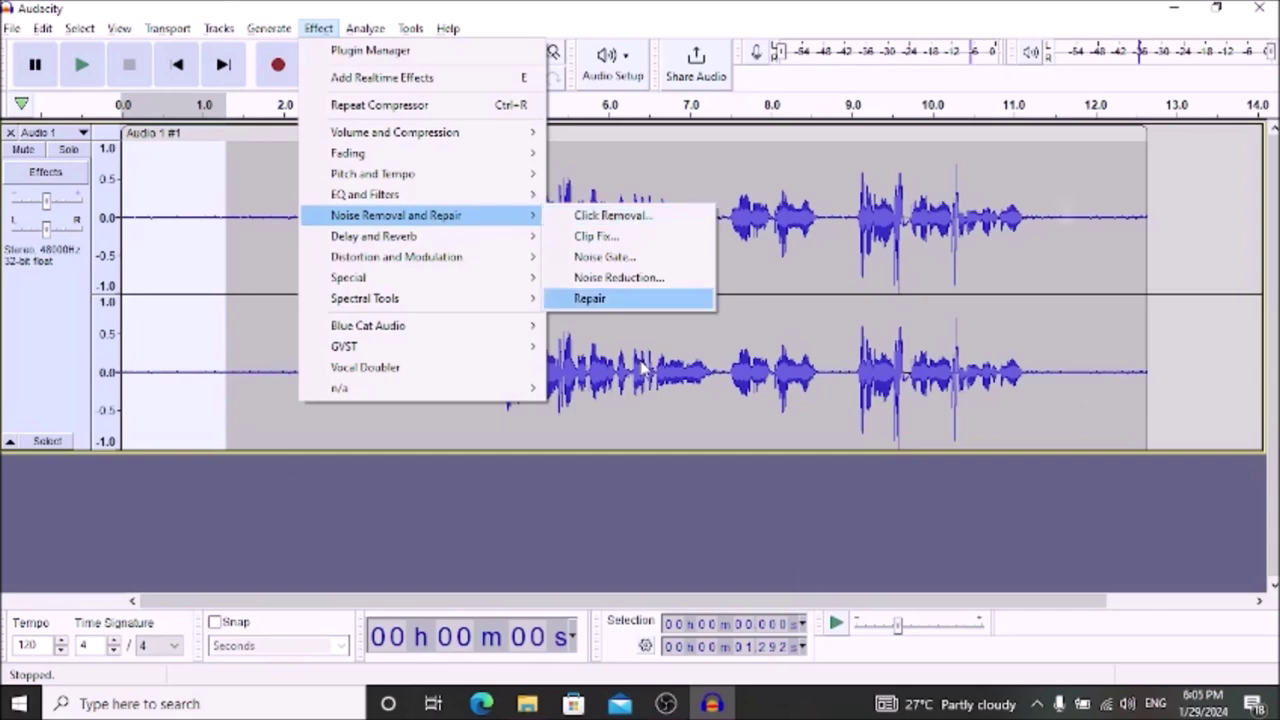
{"action": "key", "text": "Up"}
{"action": "key", "text": "Return"}
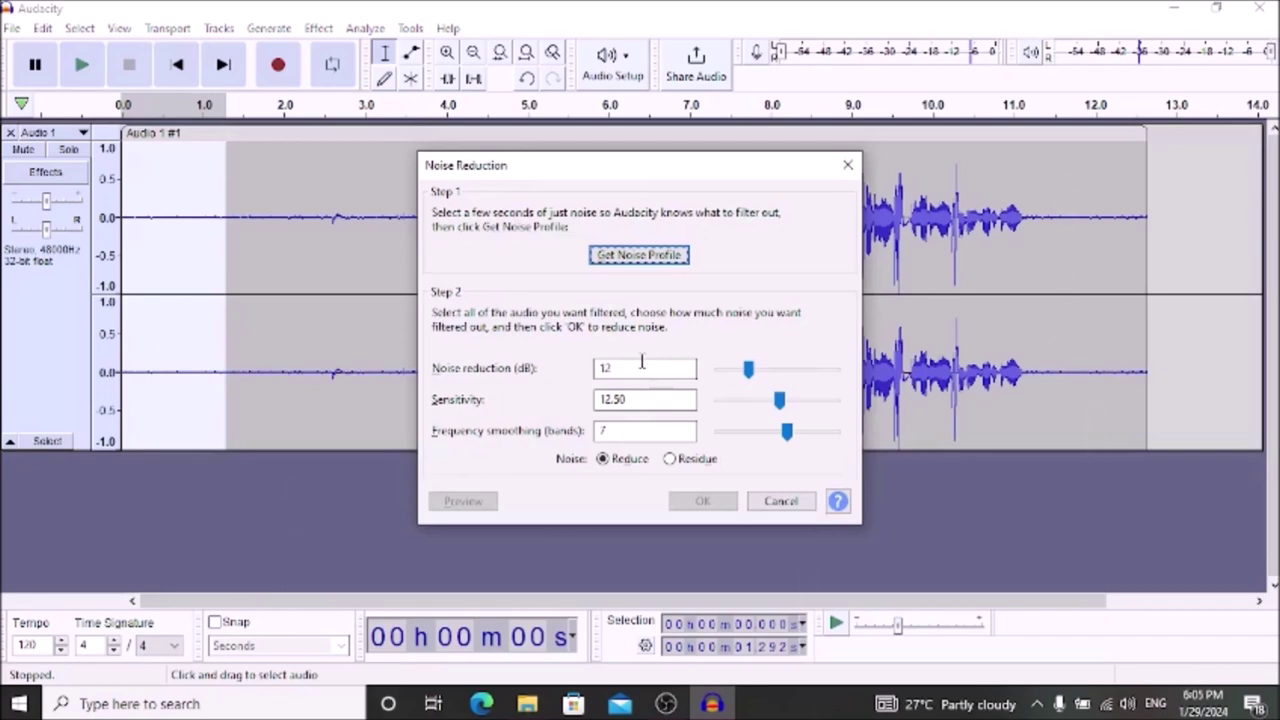
{"action": "key", "text": "Return"}
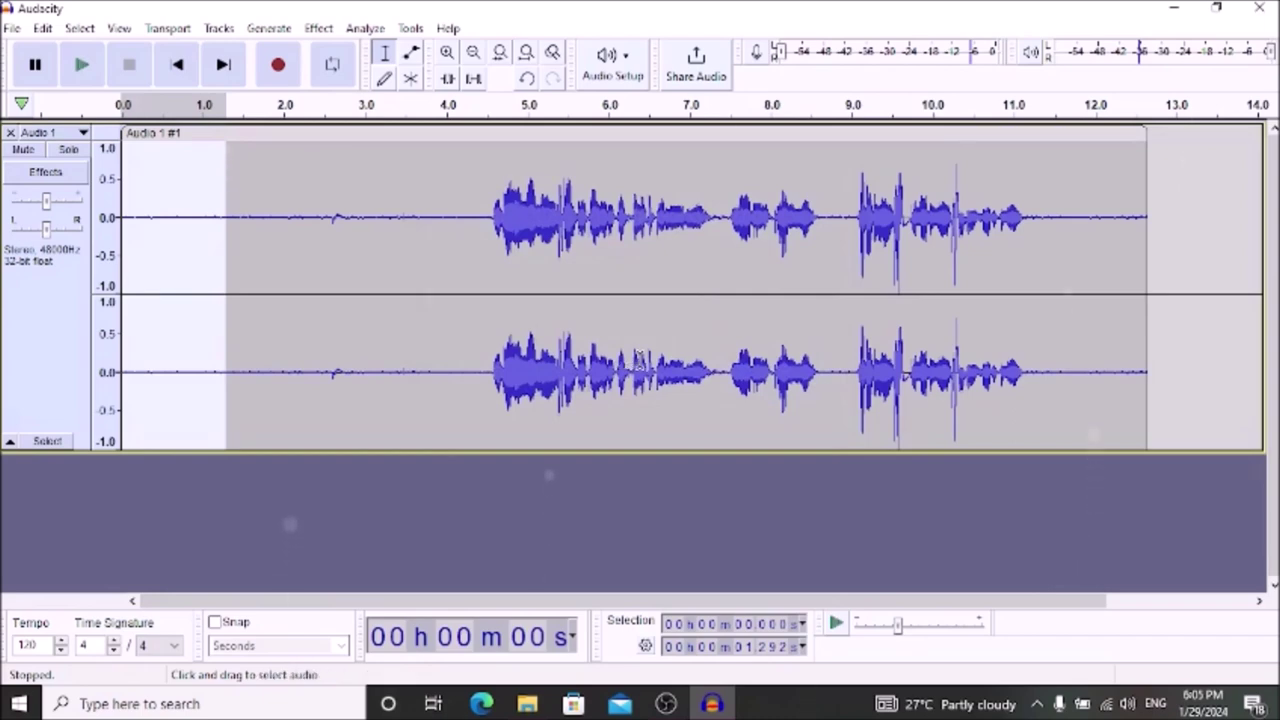
- Apply Noise Reduction to the whole track using the captured noise profile, and play back the result
{"action": "key", "text": "ctrl+a"}
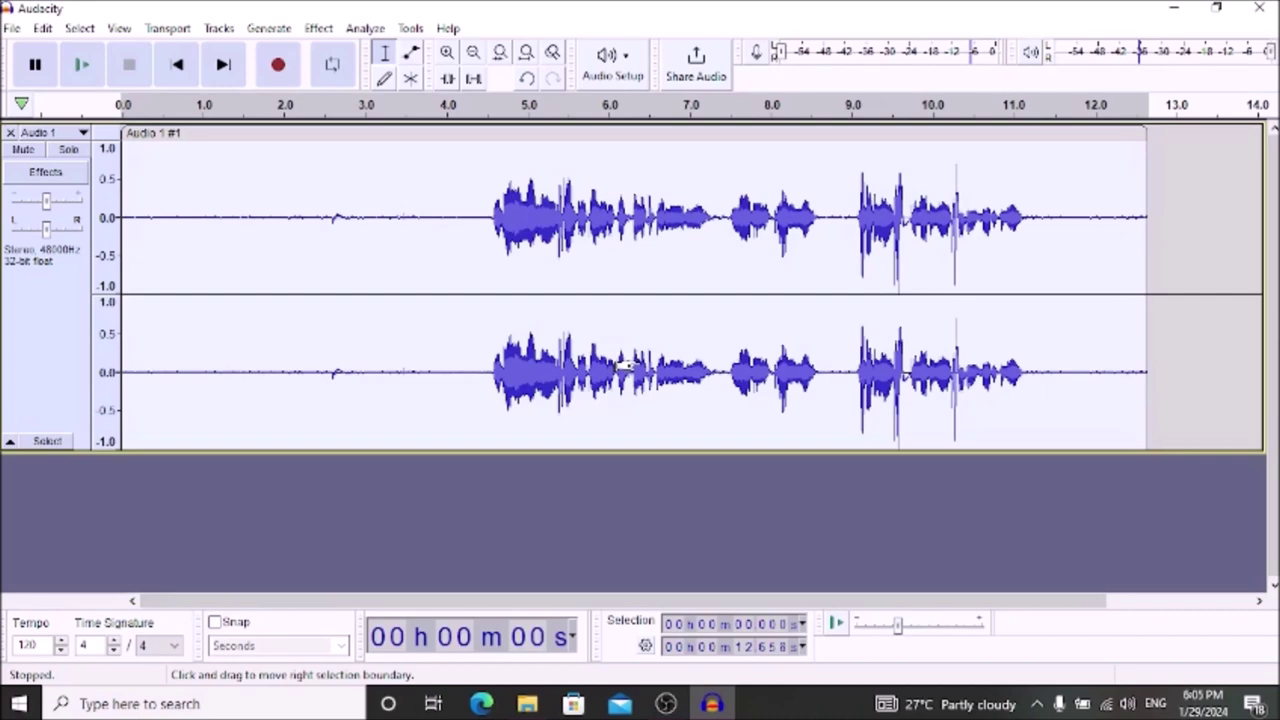
{"action": "key", "text": "ctrl+r"}
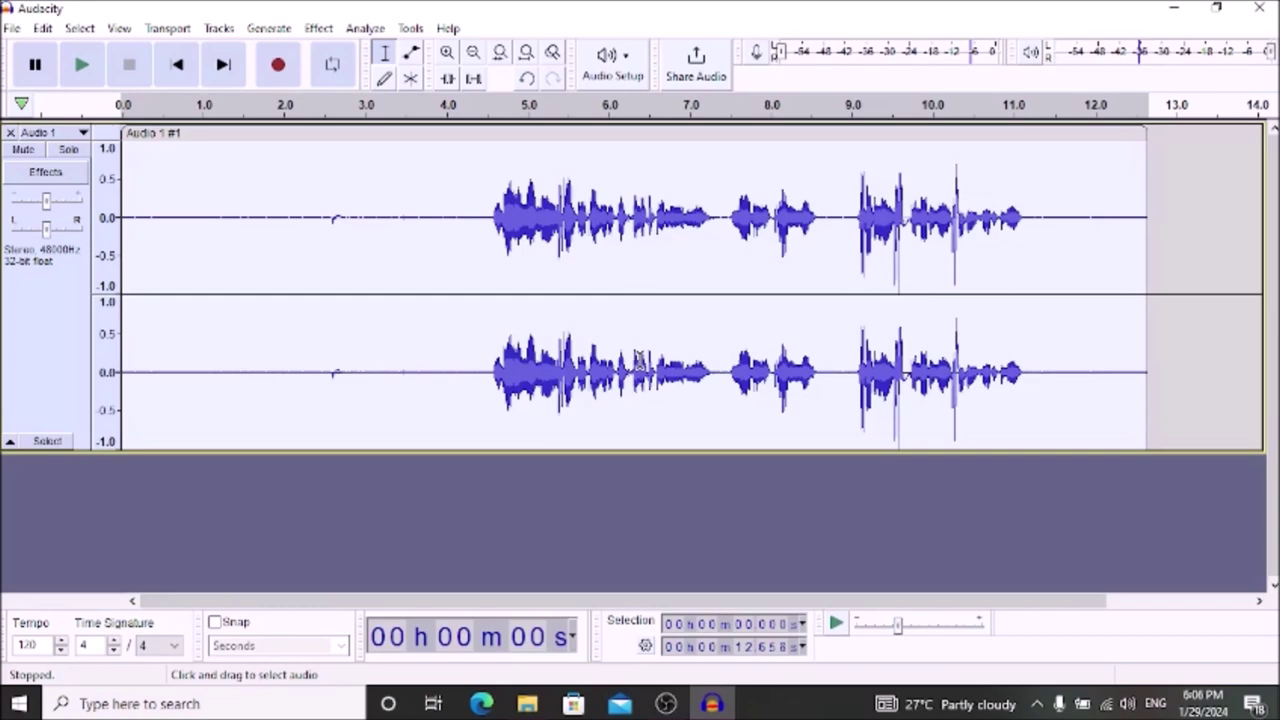
{"action": "key", "text": "space"}
- Open the Filter Curve EQ effect for the whole track
{"action": "key", "text": "alt+c"}
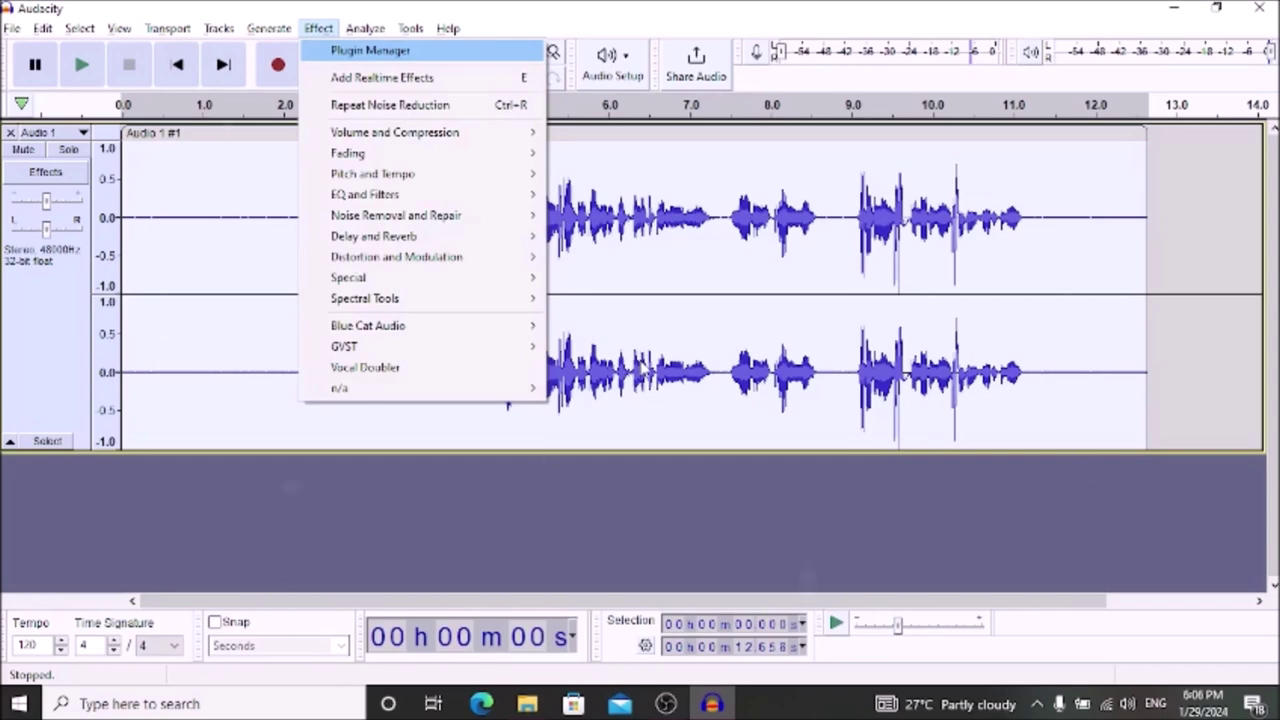
{"action": "key", "text": "Down"}
{"action": "key", "text": "Down"}
{"action": "key", "text": "Down"}
{"action": "key", "text": "Down"}
{"action": "key", "text": "Down"}
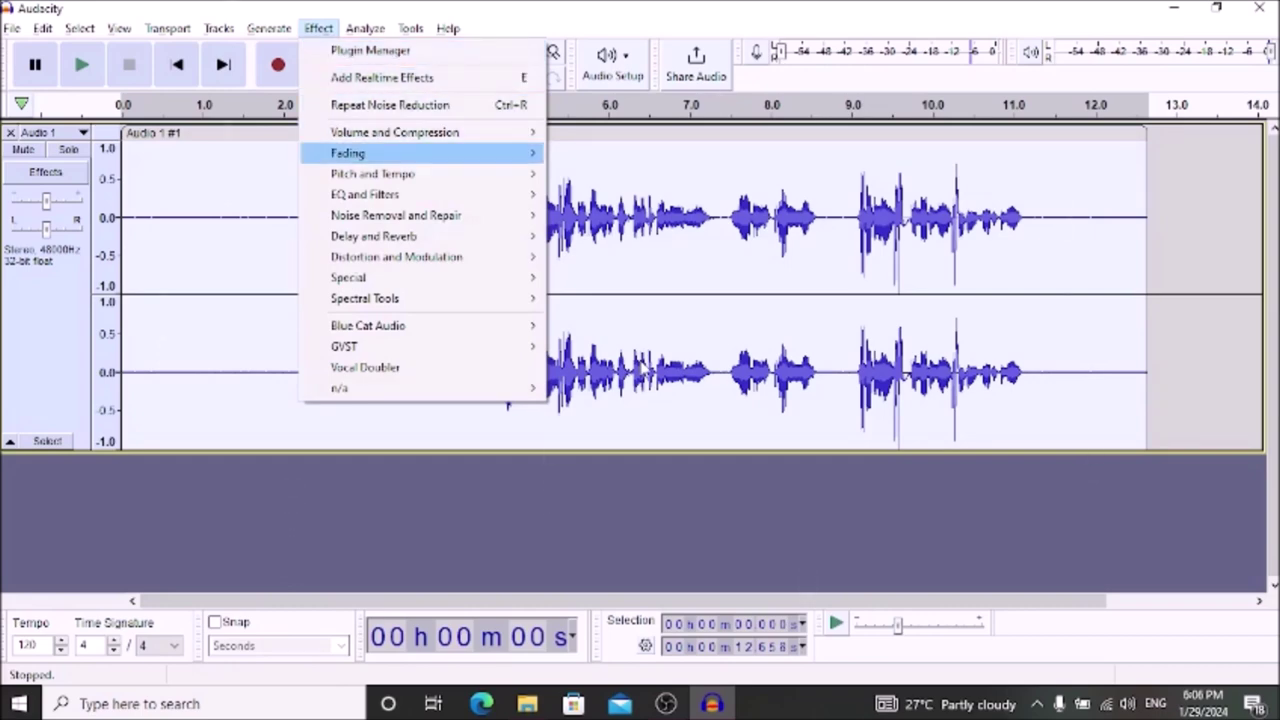
{"action": "key", "text": "Down"}
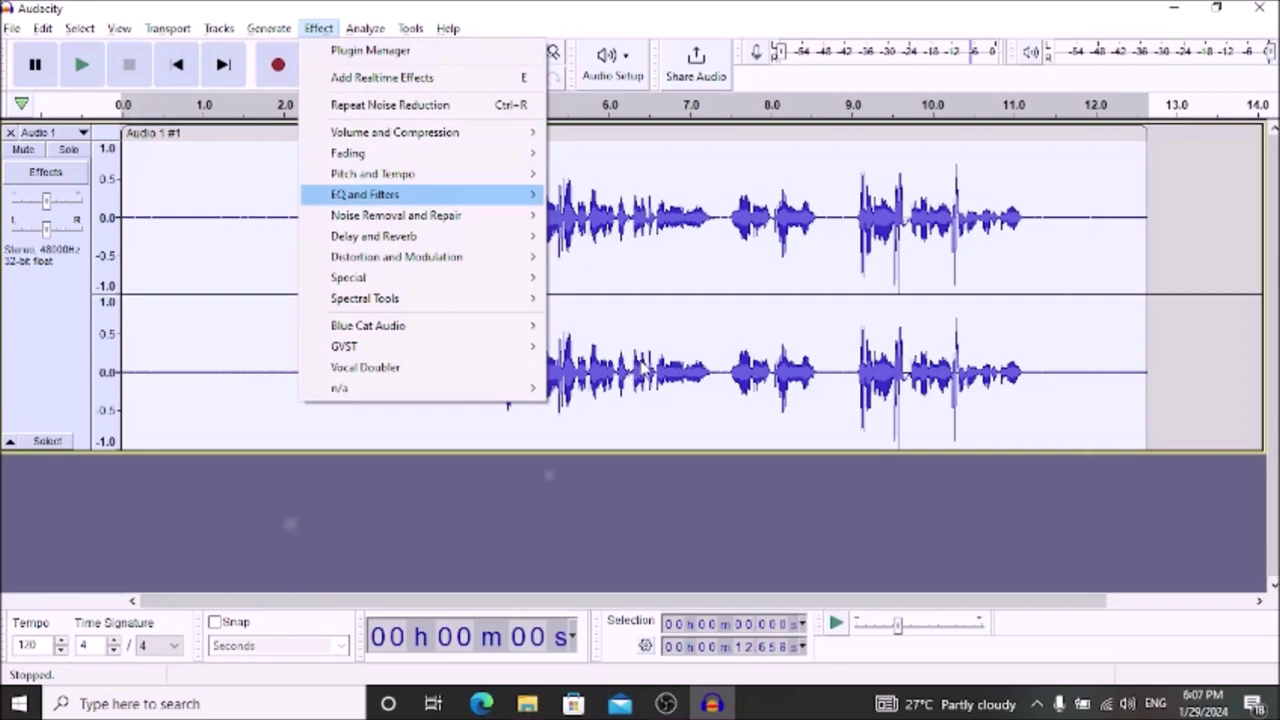
{"action": "key", "text": "Right"}
{"action": "key", "text": "Down"}
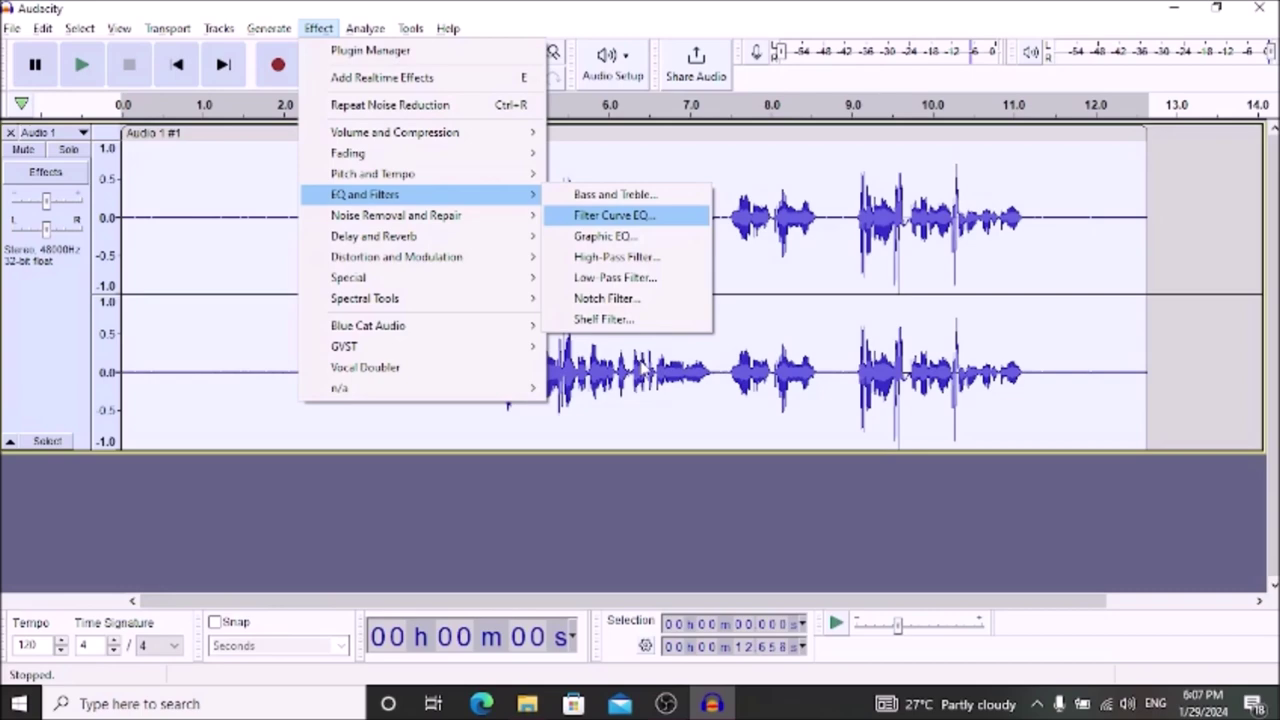
{"action": "key", "text": "Return"}
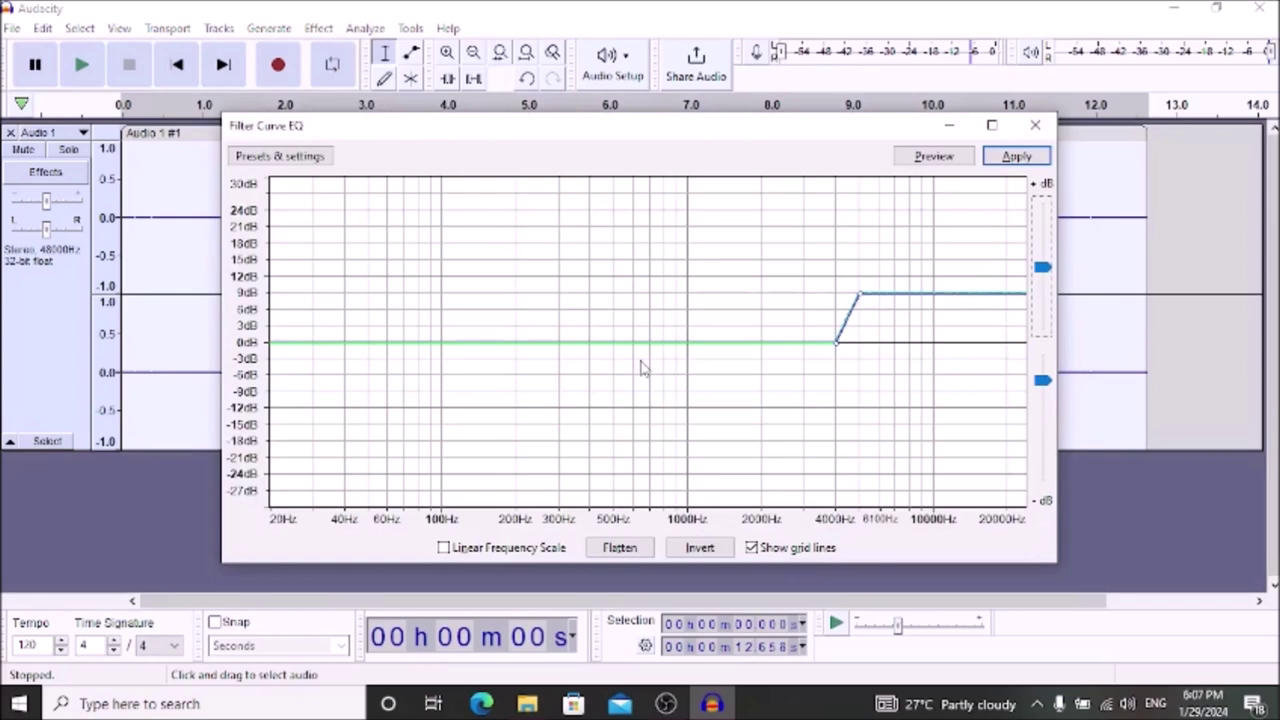
- Load the Bass Boost factory preset in Filter Curve EQ and apply it to the whole track
{"action": "key", "text": "Tab"}
{"action": "key", "text": "shift+Tab"}
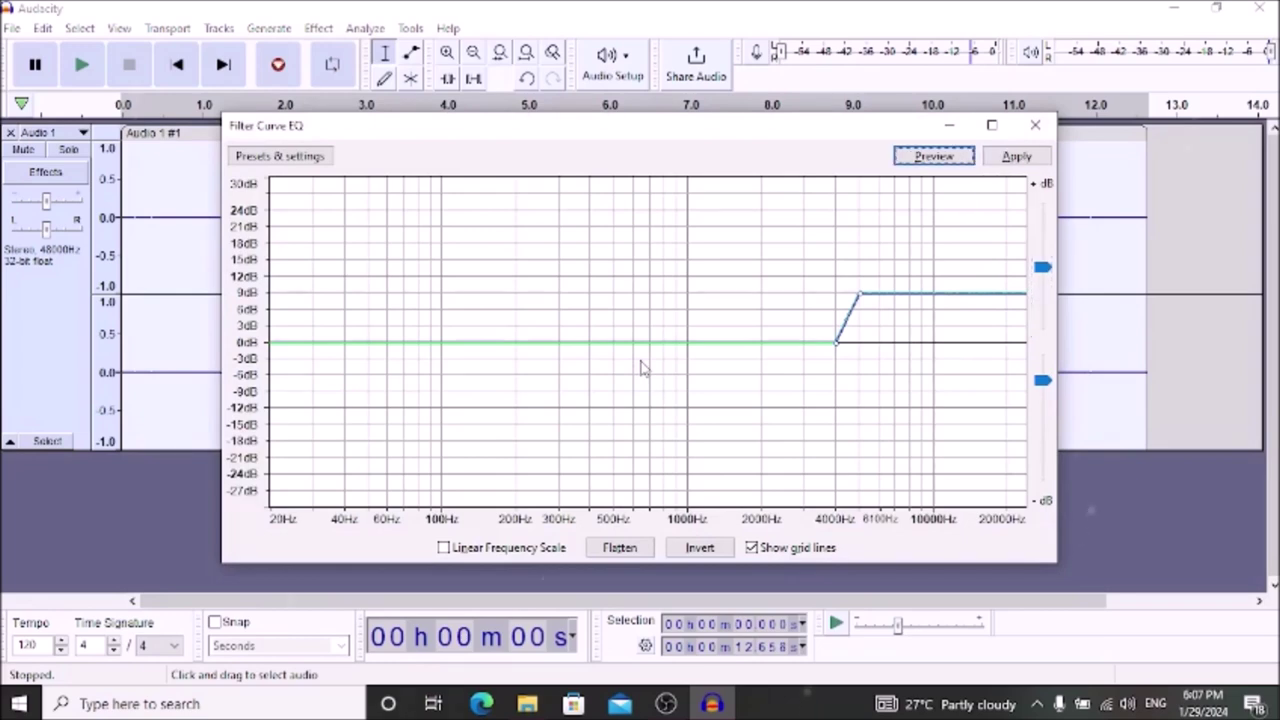
{"action": "key", "text": "shift+Tab"}
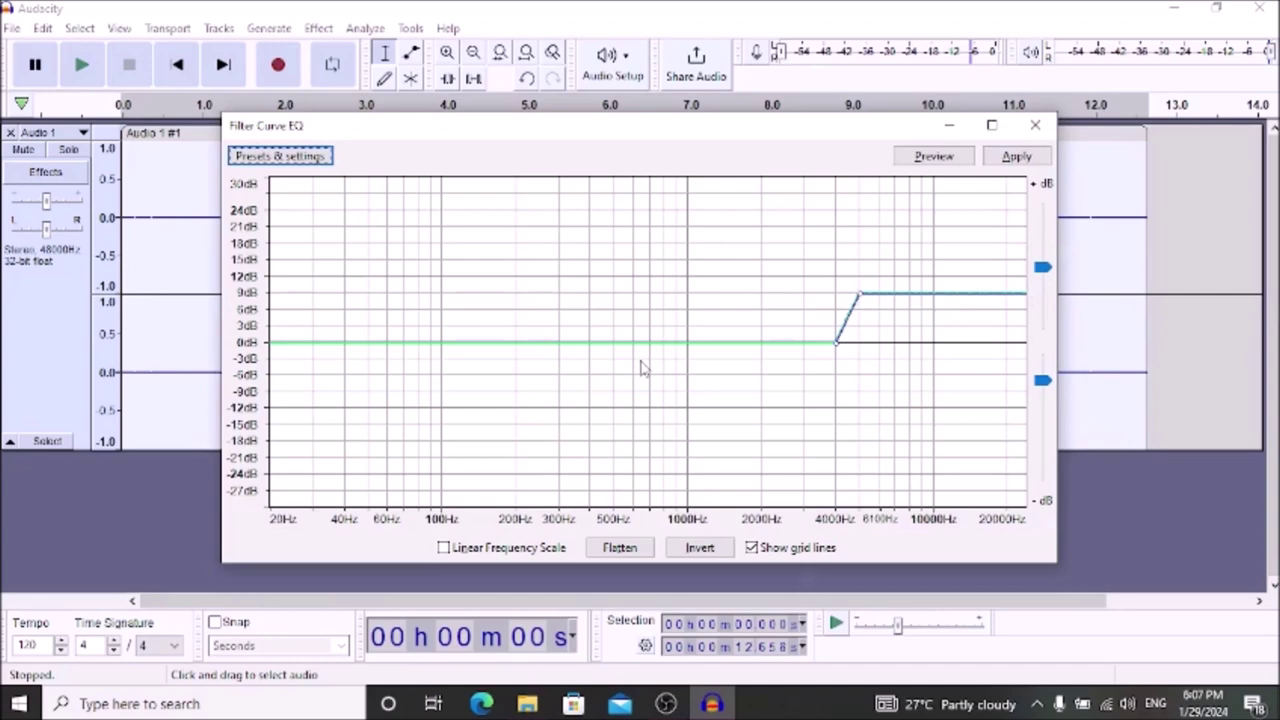
{"action": "key", "text": "space"}
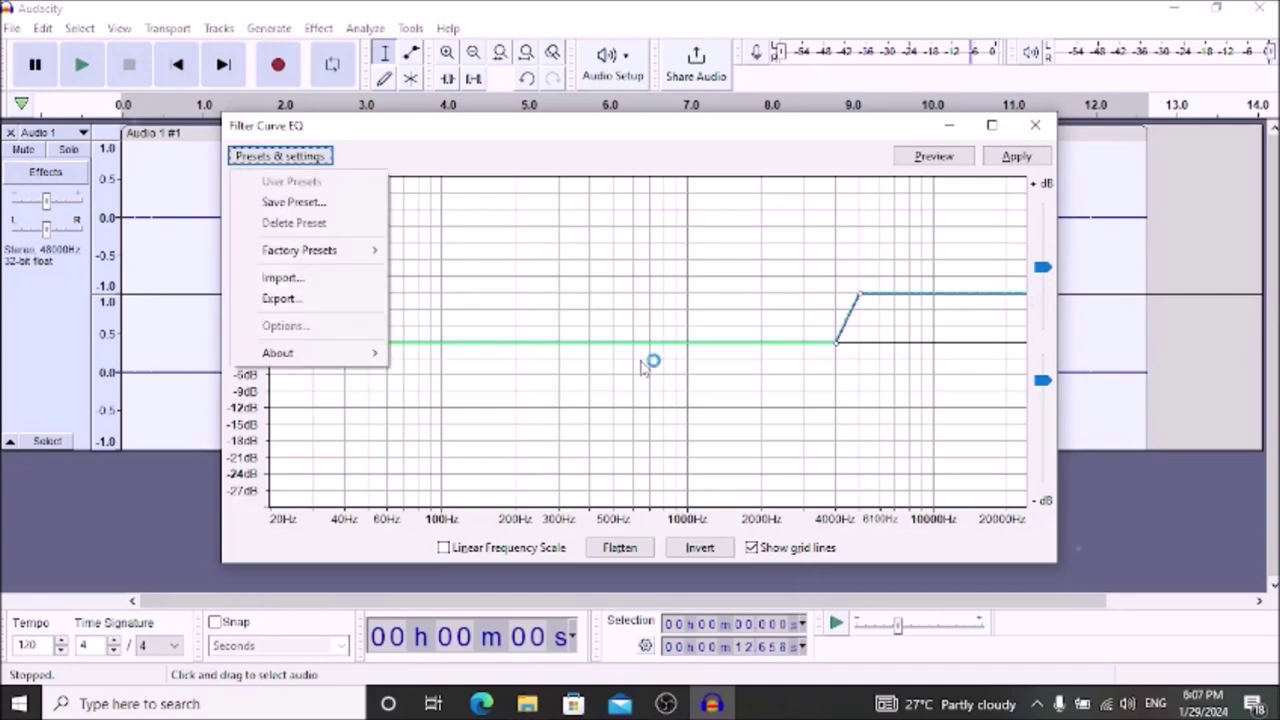
{"action": "key", "text": "Down"}
{"action": "key", "text": "Down"}
{"action": "key", "text": "Right"}
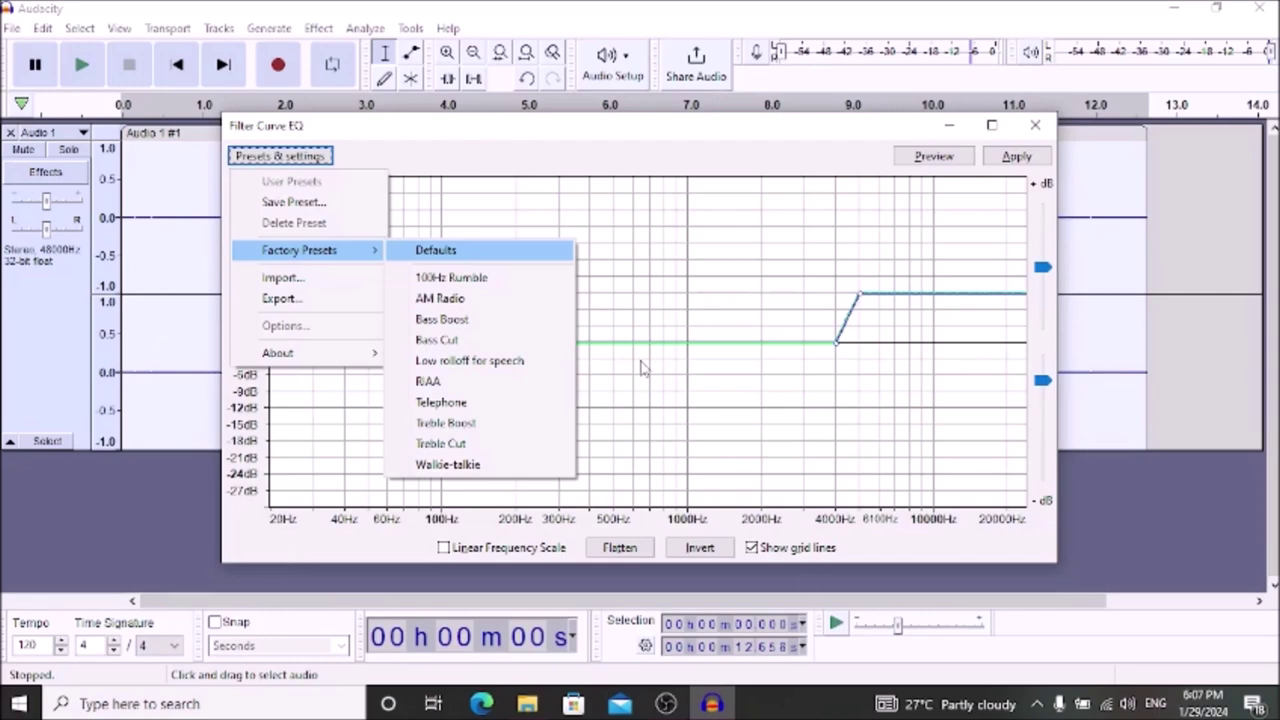
{"action": "key", "text": "Down"}
{"action": "key", "text": "Down"}
{"action": "key", "text": "Down"}
{"action": "key", "text": "Down"}
{"action": "key", "text": "Up"}
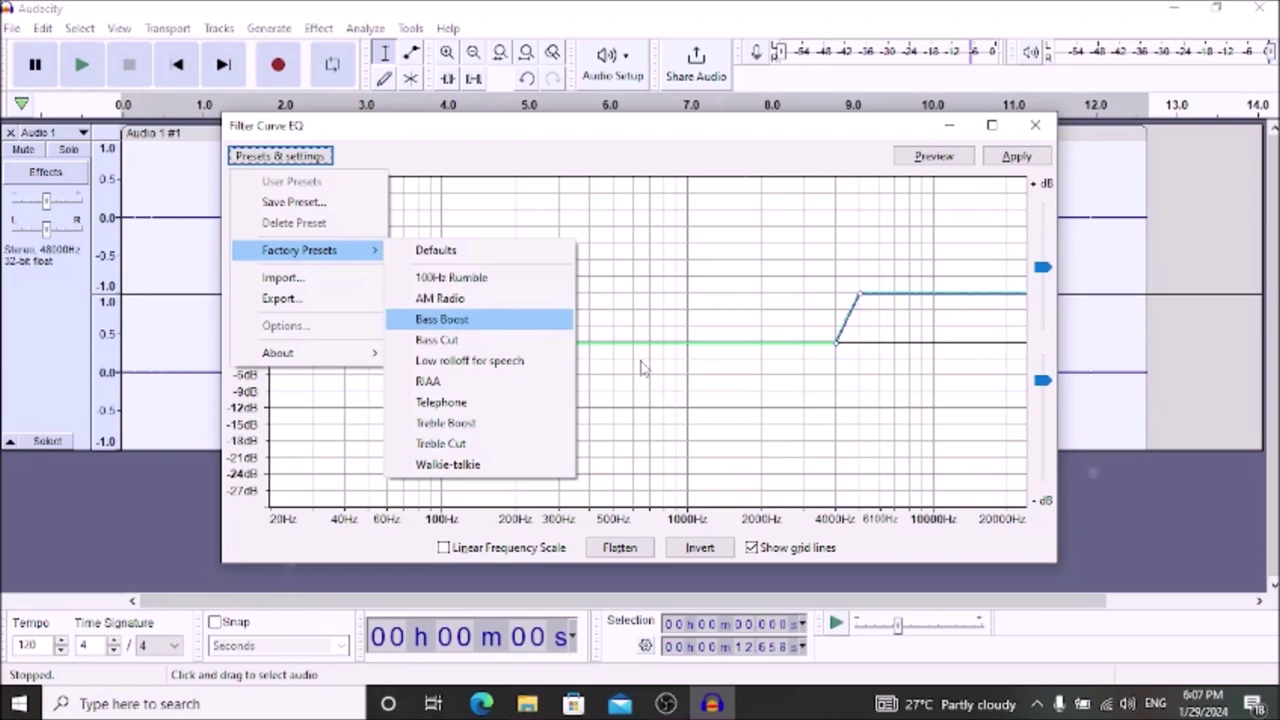
{"action": "key", "text": "Return"}
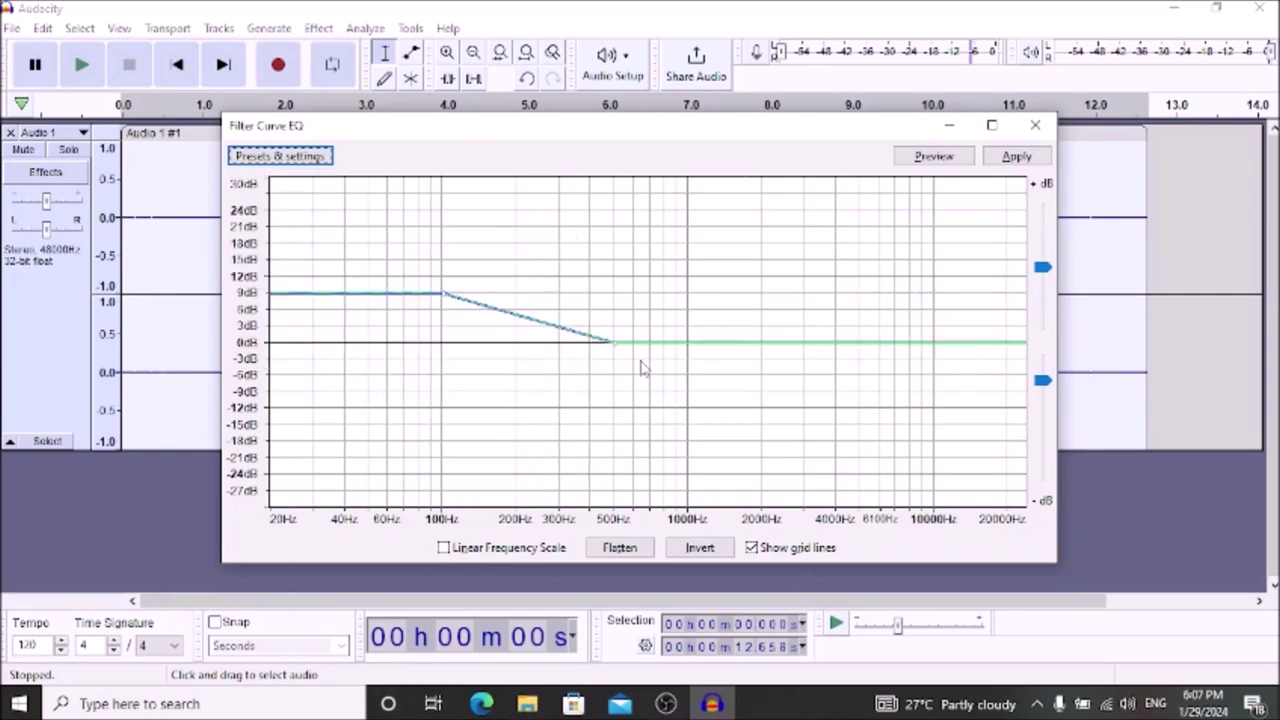
{"action": "key", "text": "Tab"}
{"action": "key", "text": "Tab"}
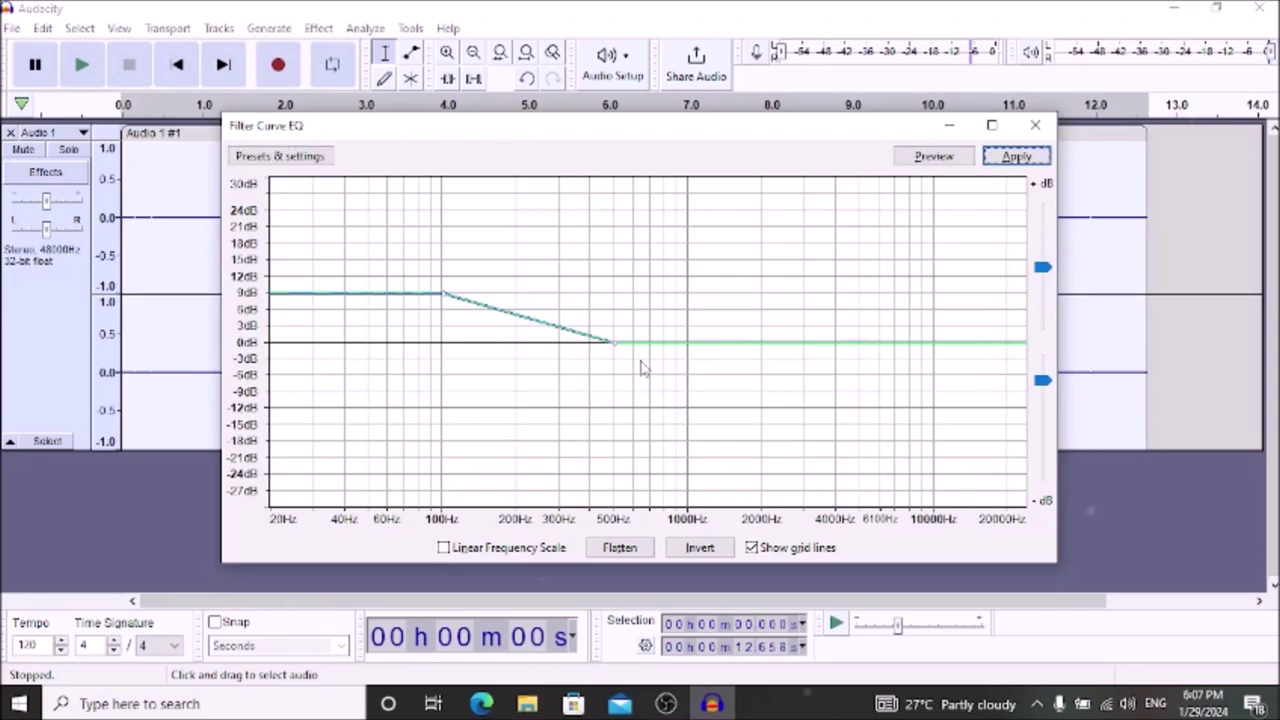
{"action": "key", "text": "Return"}
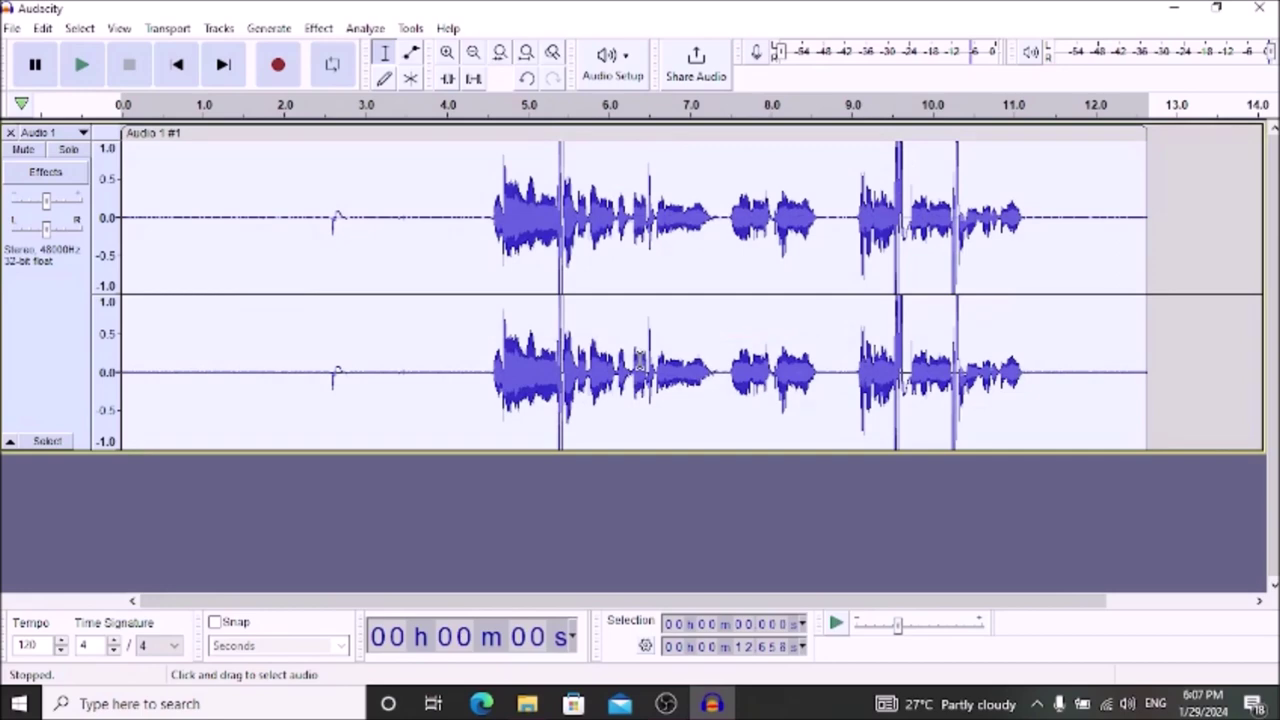
- Reopen the Filter Curve EQ effect for another pass over the whole track
{"action": "key", "text": "alt+c"}
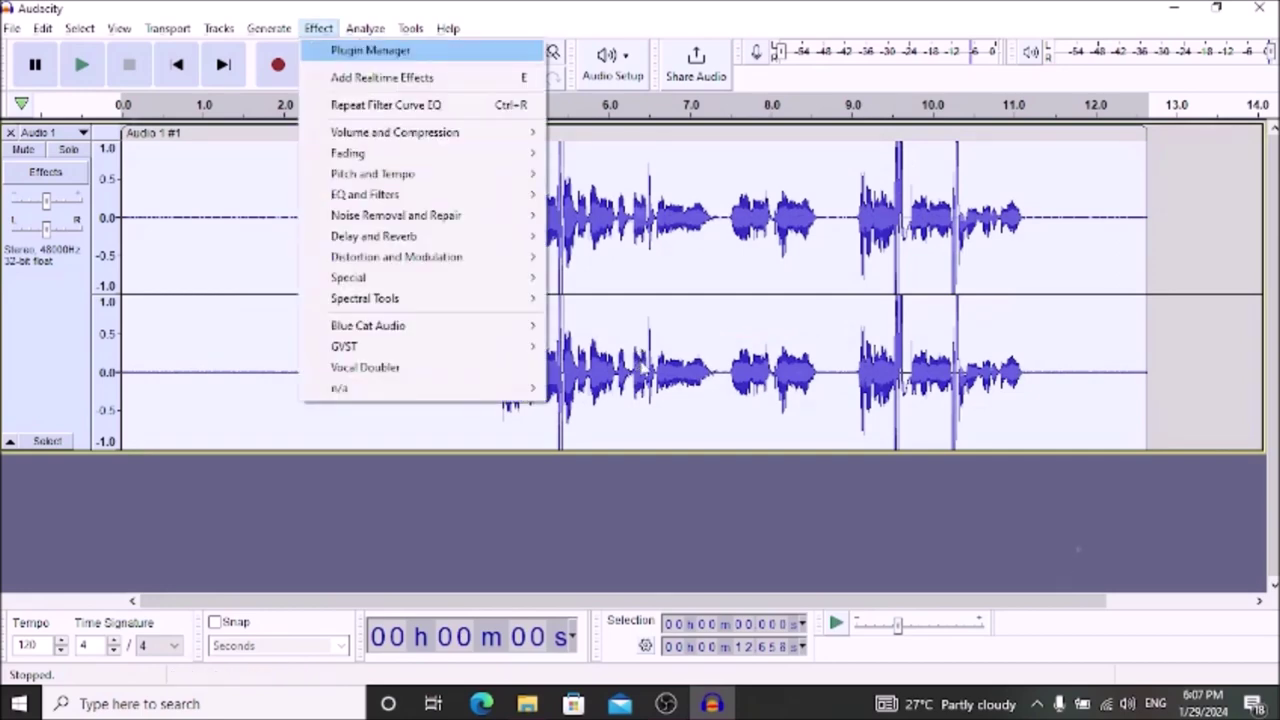
{"action": "key", "text": "Down"}
{"action": "key", "text": "Down"}
{"action": "key", "text": "Down"}
{"action": "key", "text": "Down"}
{"action": "key", "text": "Down"}
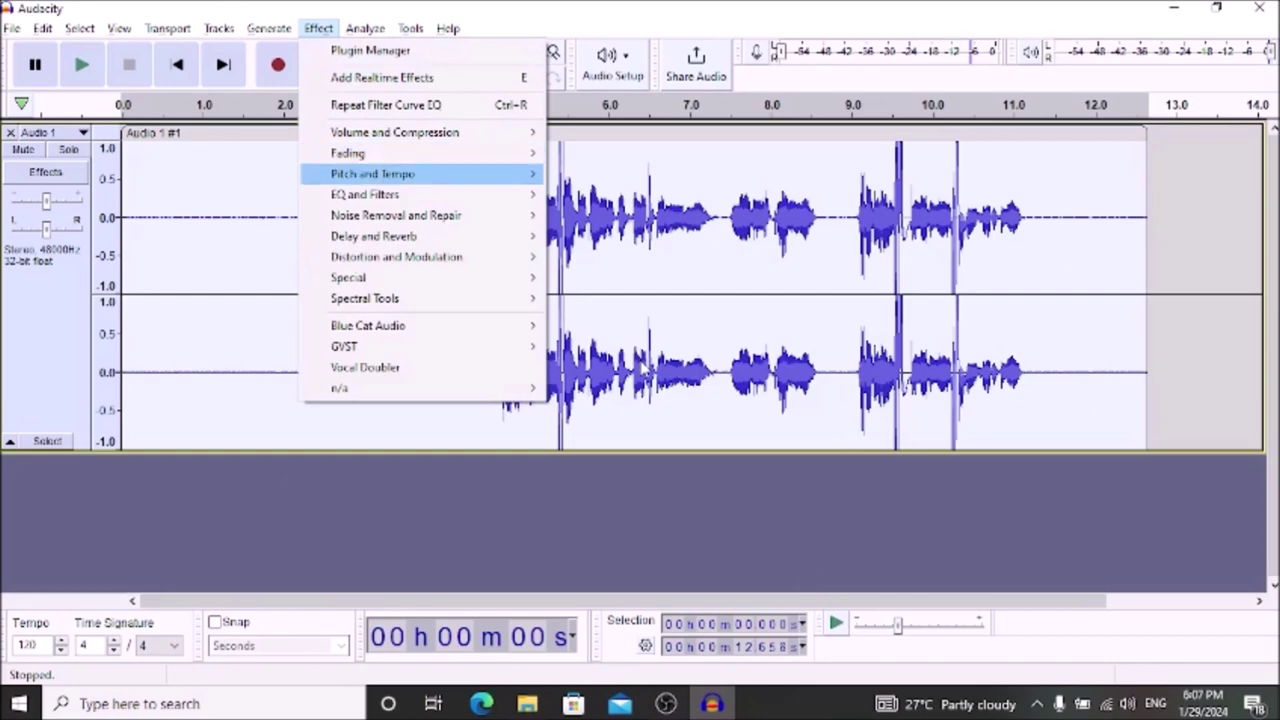
{"action": "key", "text": "Up"}
{"action": "key", "text": "Up"}
{"action": "key", "text": "Down"}
{"action": "key", "text": "Down"}
{"action": "key", "text": "Down"}
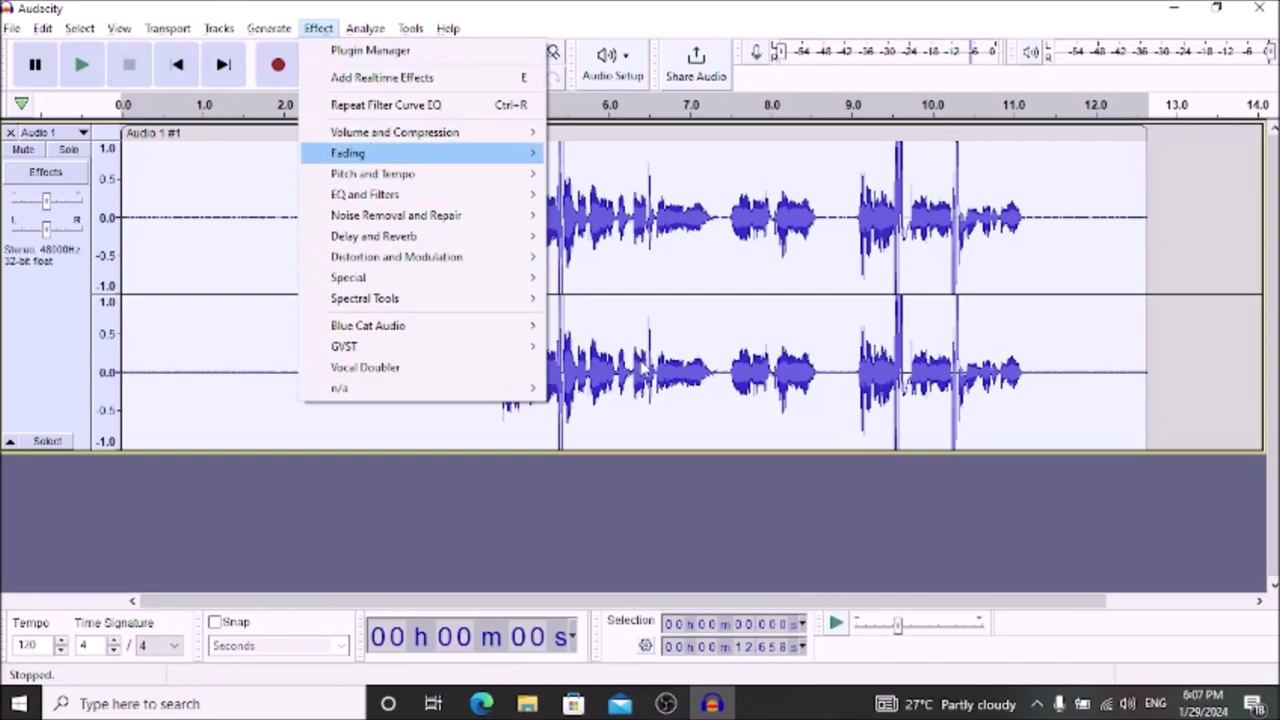
{"action": "key", "text": "Right"}
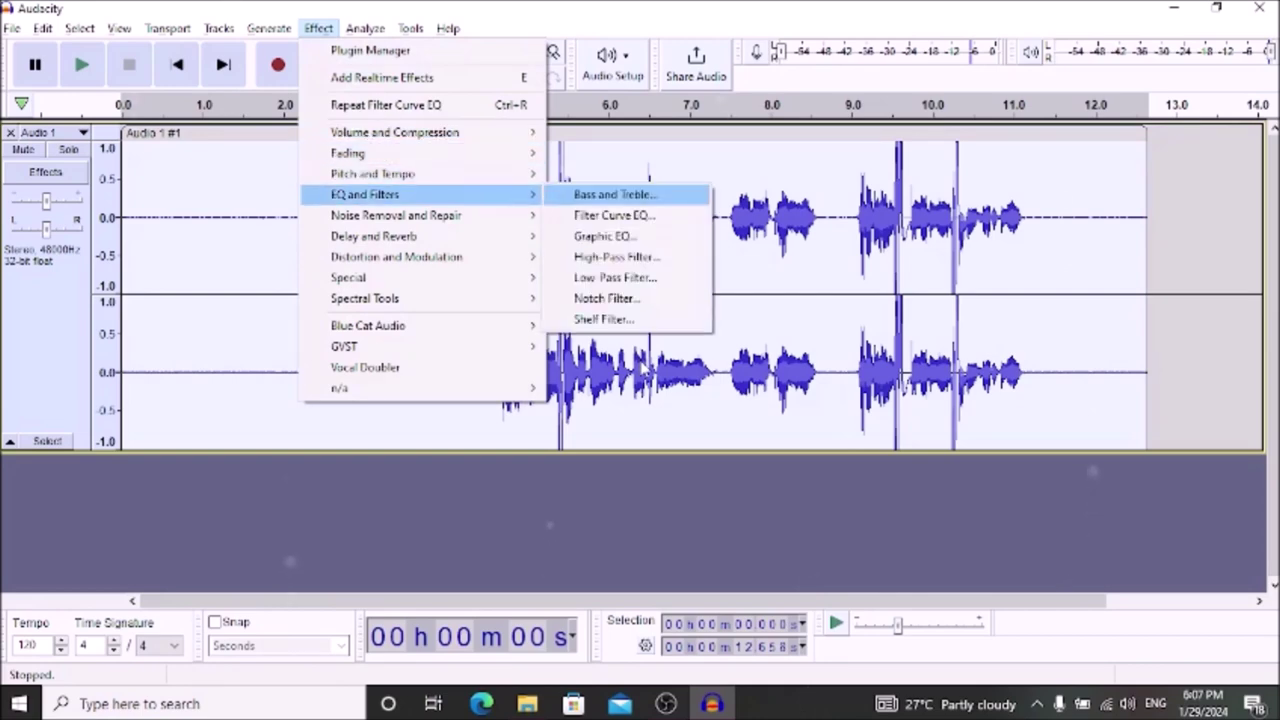
{"action": "key", "text": "Down"}
{"action": "key", "text": "Return"}
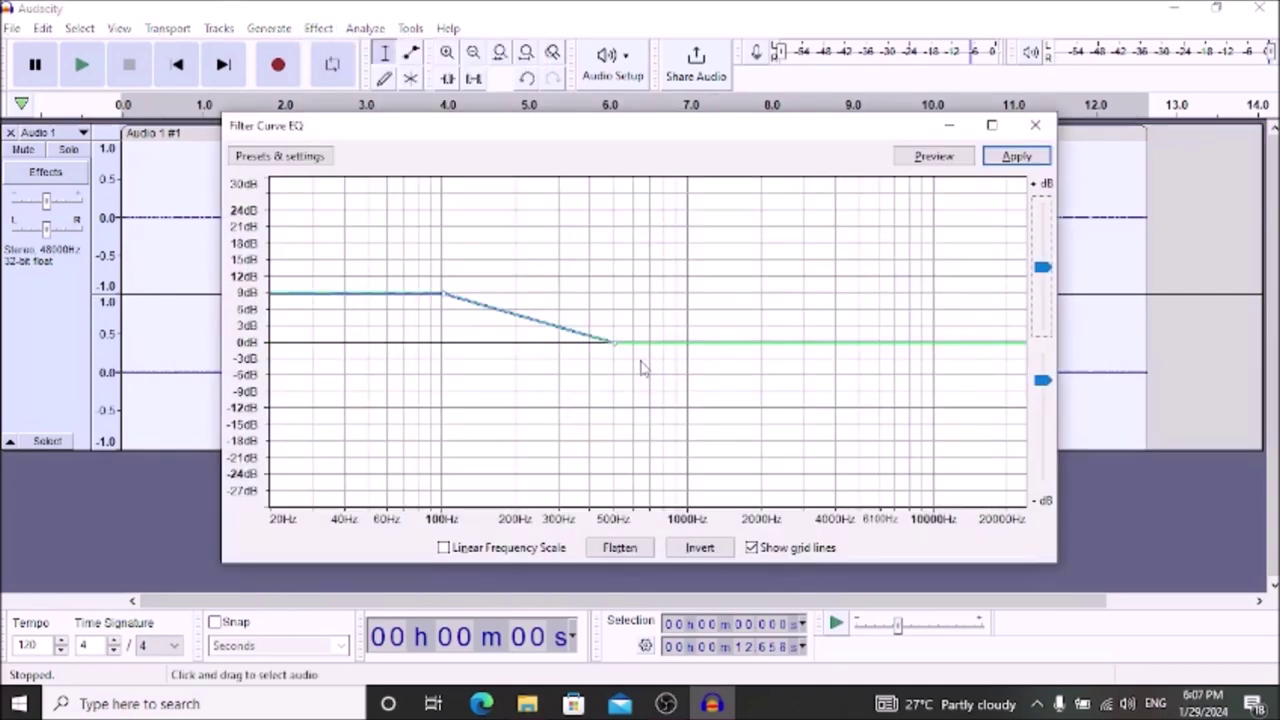
- Load the Treble Boost factory preset in Filter Curve EQ and apply it to the whole track
{"action": "key", "text": "shift+Tab"}
{"action": "key", "text": "shift+Tab"}
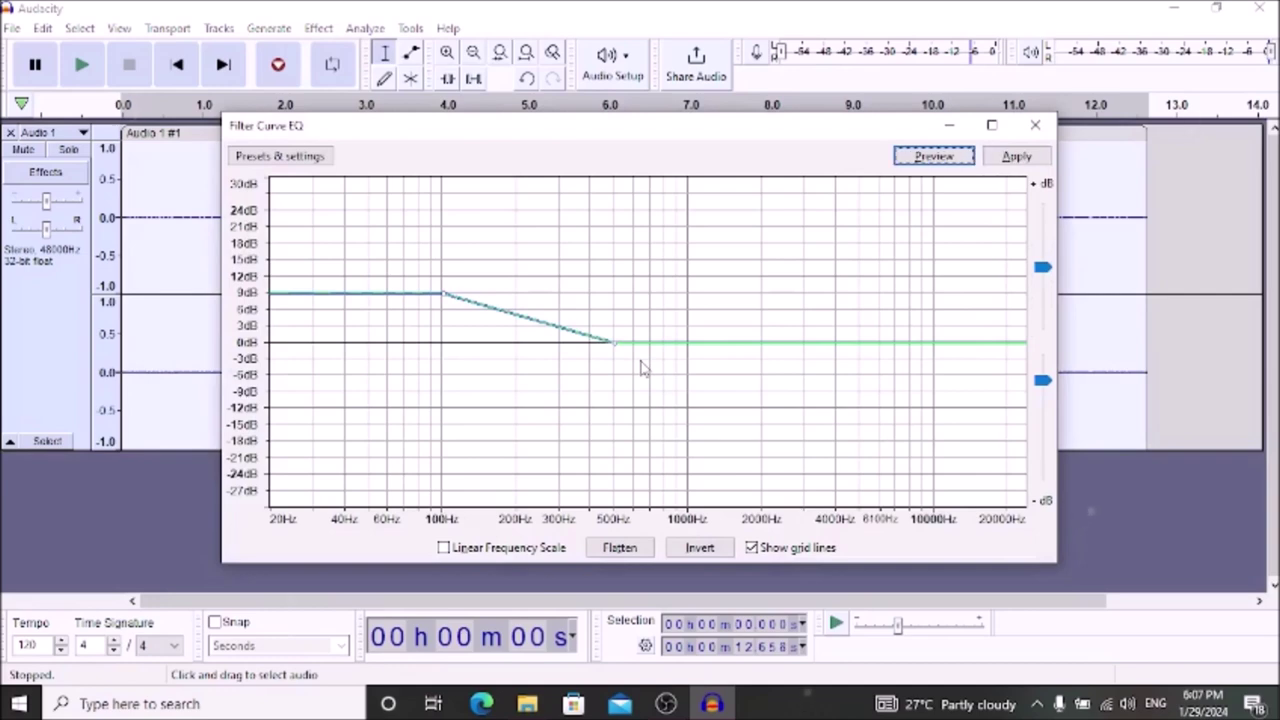
{"action": "key", "text": "space"}
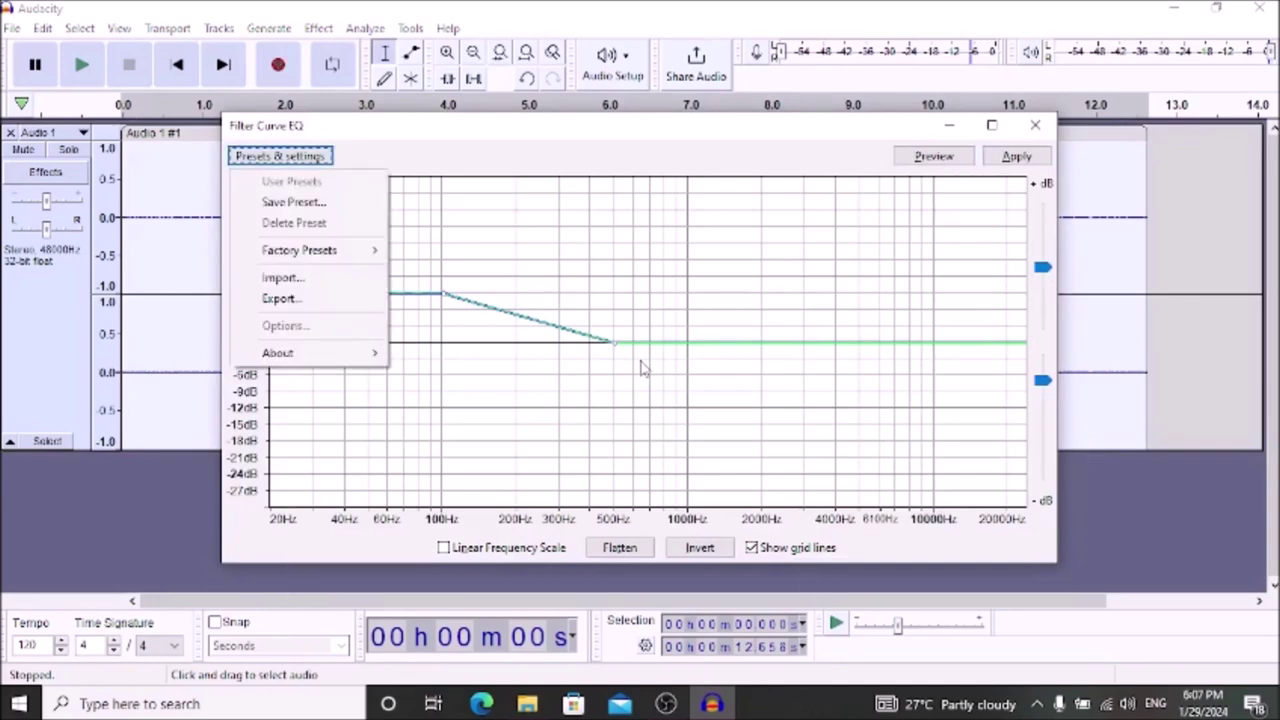
{"action": "key", "text": "Down"}
{"action": "key", "text": "Down"}
{"action": "key", "text": "Down"}
{"action": "key", "text": "Down"}
{"action": "key", "text": "Right"}
{"action": "key", "text": "Up"}
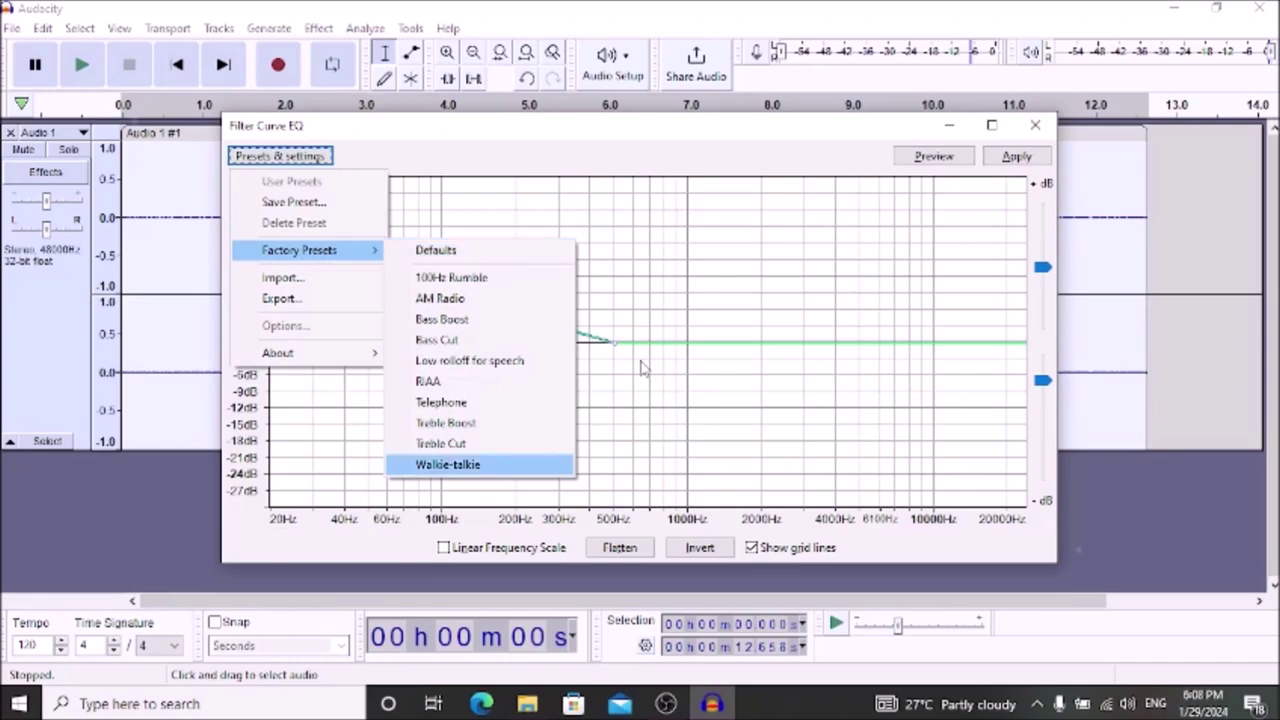
{"action": "key", "text": "Up"}
{"action": "key", "text": "Up"}
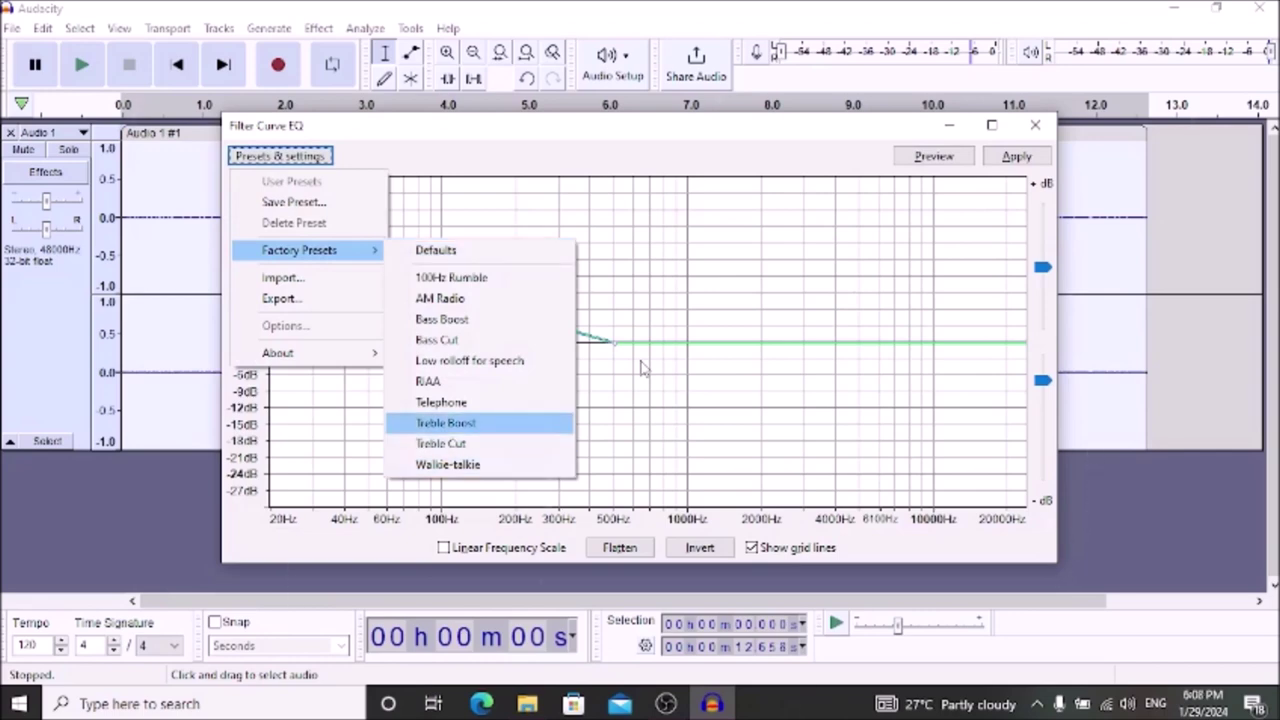
{"action": "key", "text": "Return"}
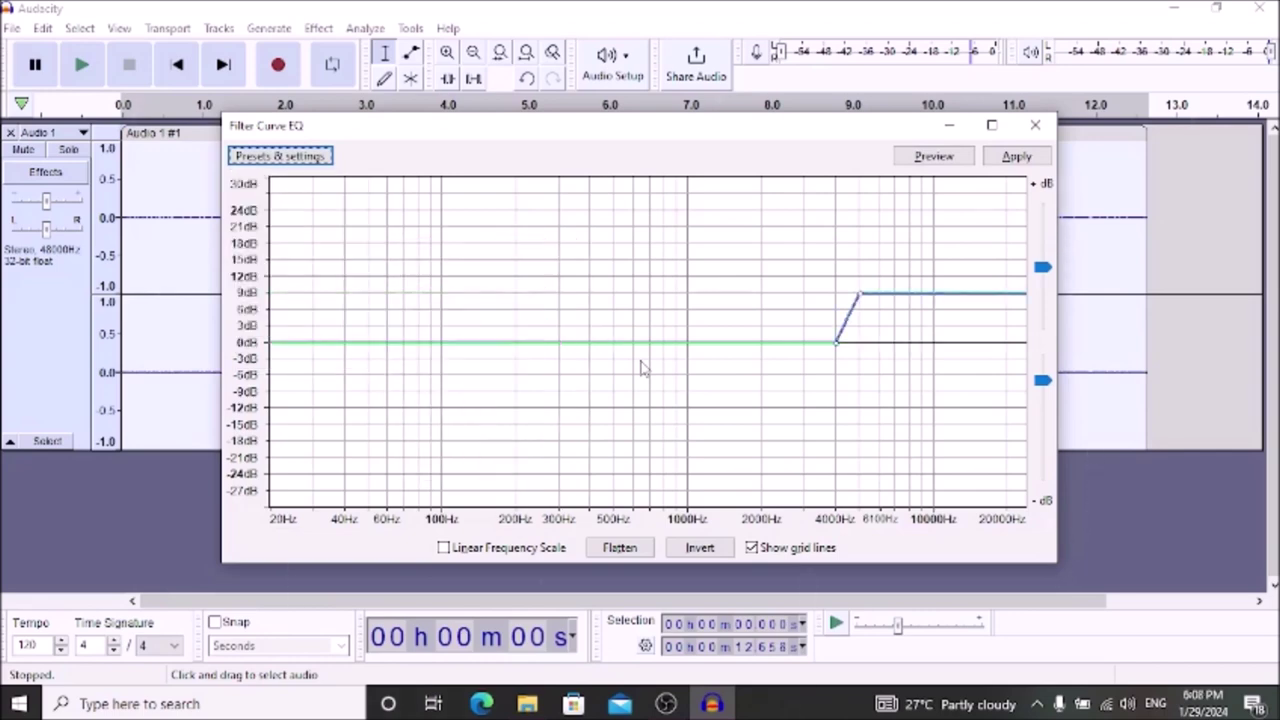
{"action": "key", "text": "Tab"}
{"action": "key", "text": "Tab"}
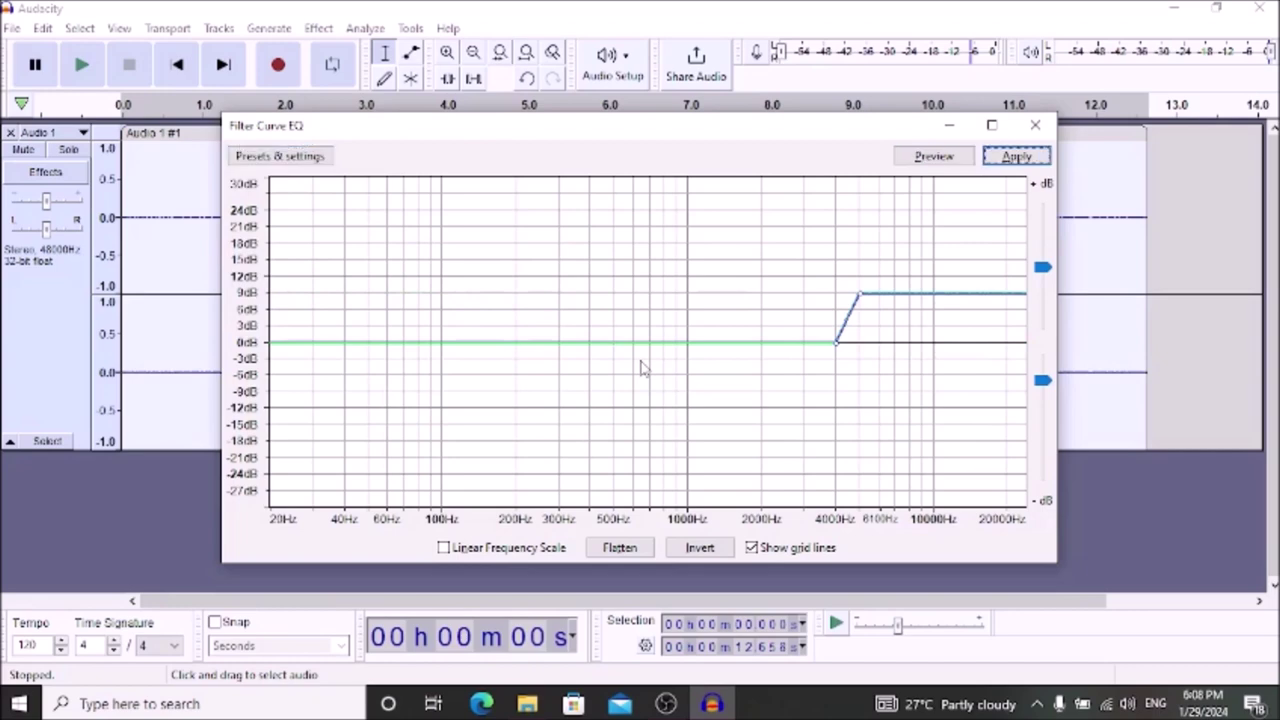
{"action": "key", "text": "Return"}
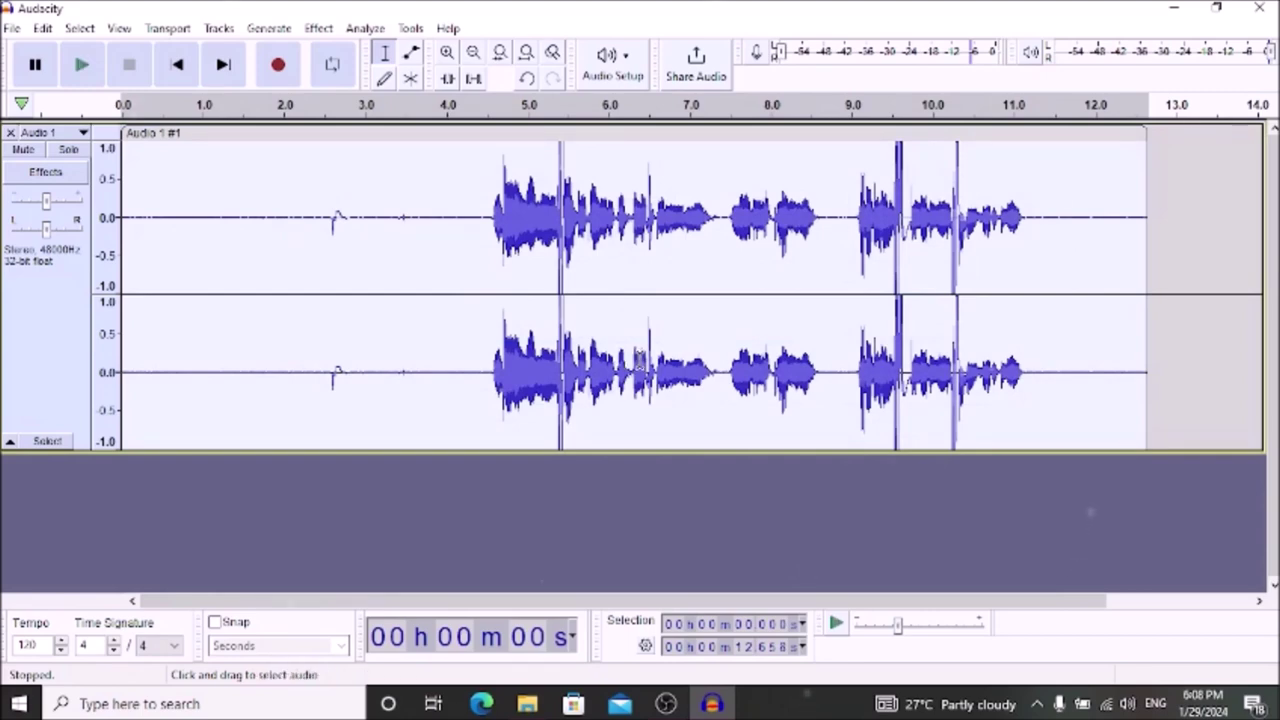
{"action": "key", "text": "alt+c"}
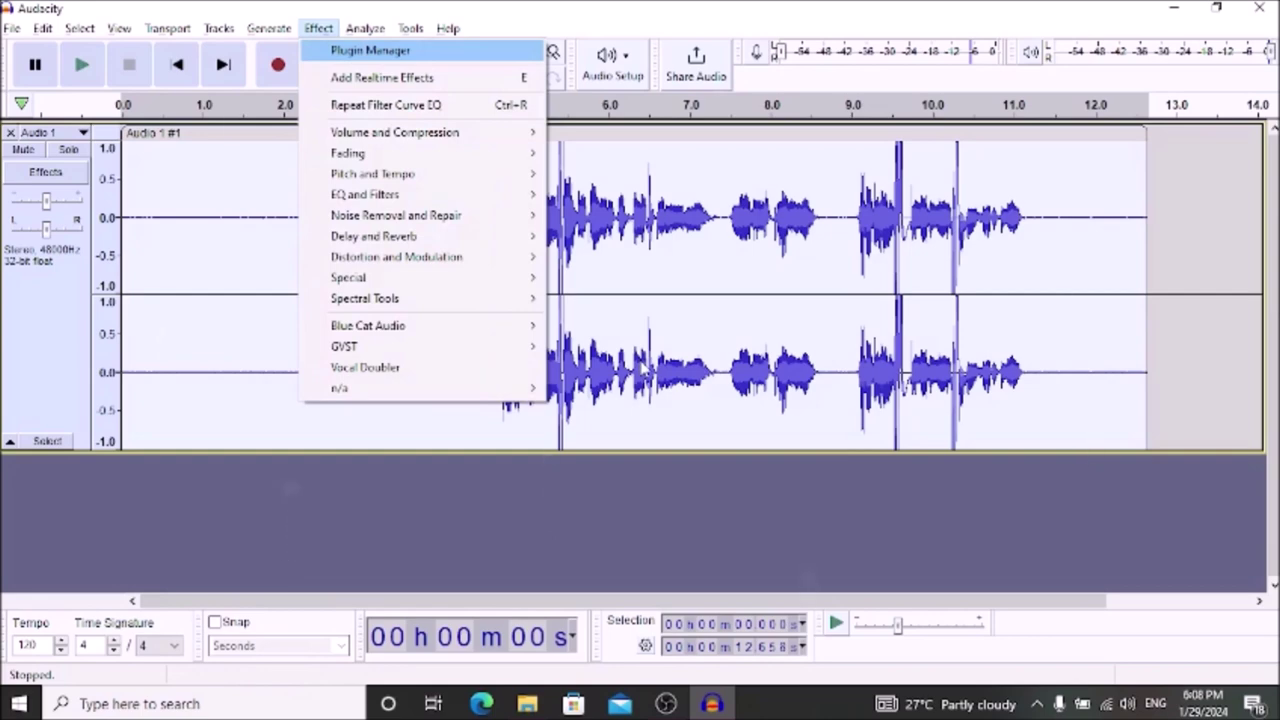
{"action": "key", "text": "Down"}
{"action": "key", "text": "Down"}
{"action": "key", "text": "Down"}
{"action": "key", "text": "Down"}
{"action": "key", "text": "Up"}
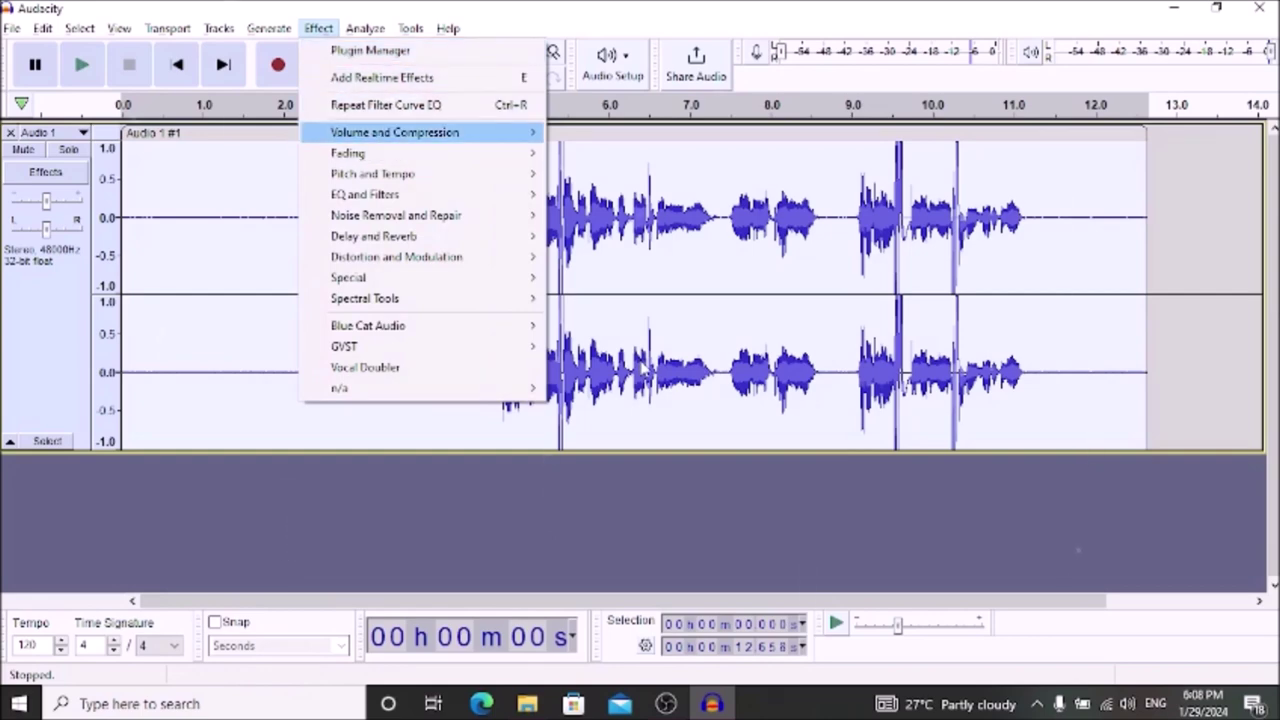
{"action": "key", "text": "Right"}
{"action": "key", "text": "Down"}
{"action": "key", "text": "Down"}
{"action": "key", "text": "Down"}
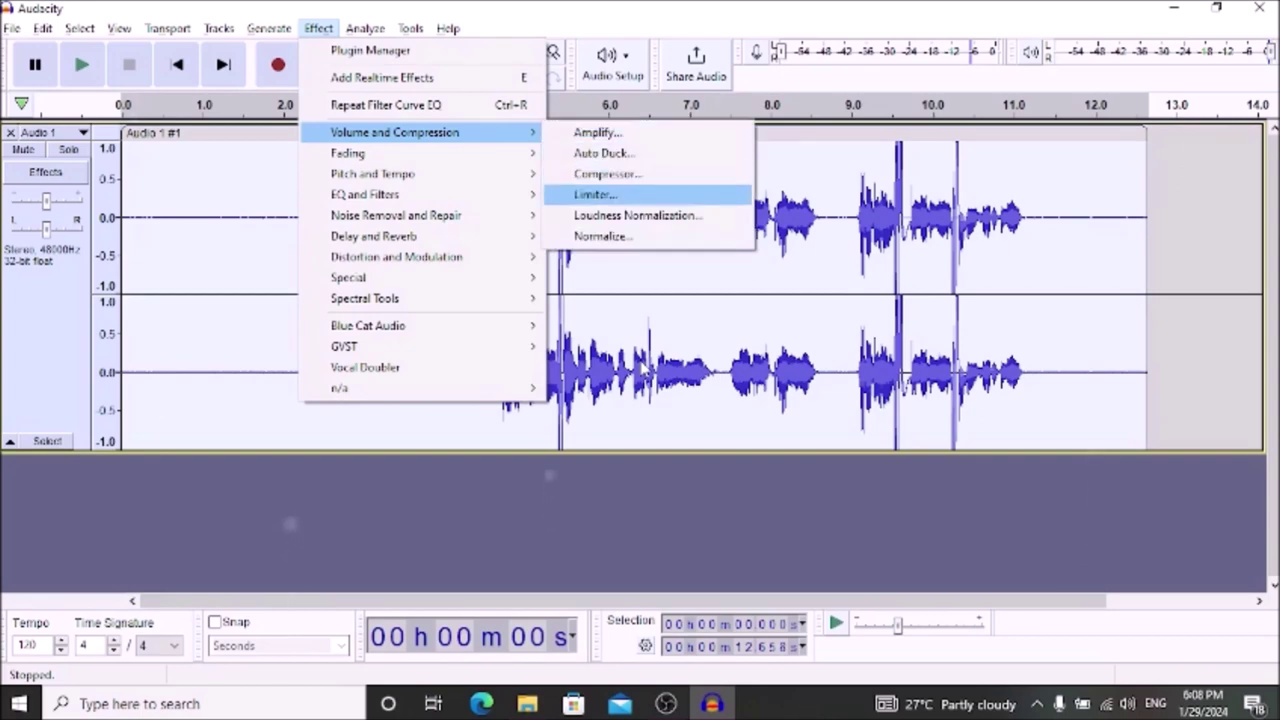
{"action": "key", "text": "Down"}
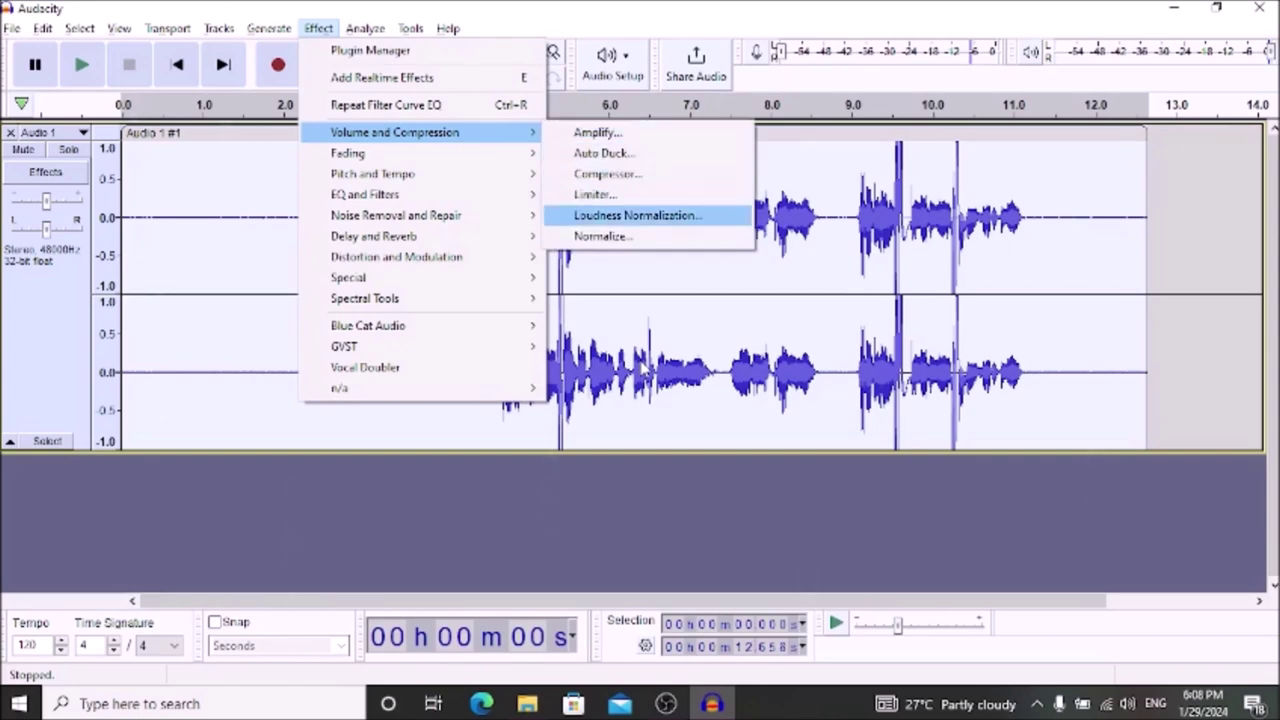
{"action": "key", "text": "Return"}
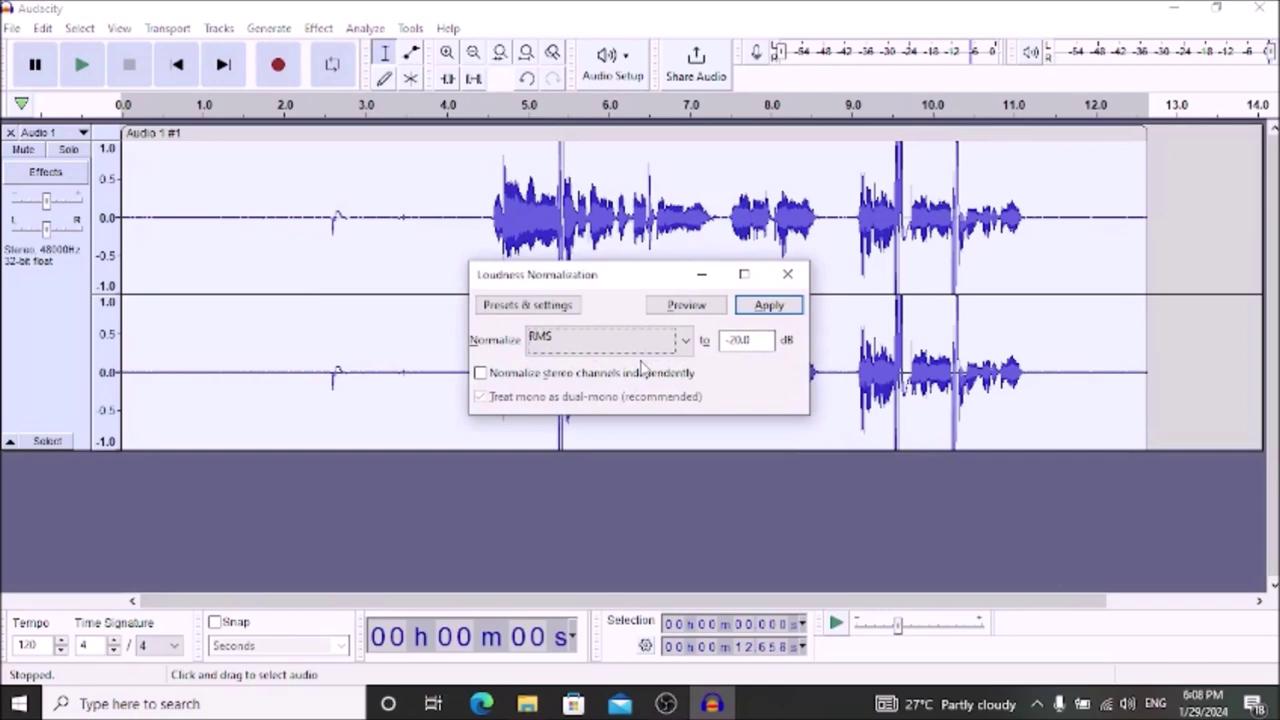
{"action": "key", "text": "Return"}
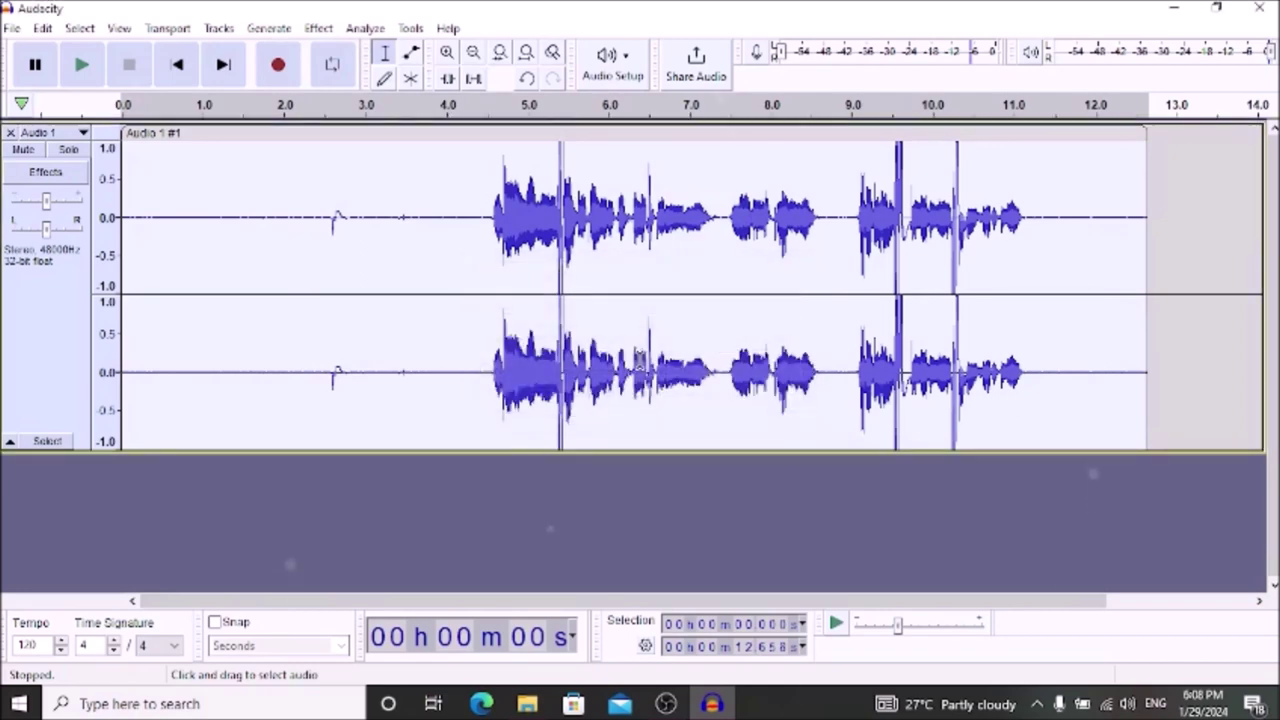
- Normalize the whole track to a peak amplitude of -1.0 dB with DC offset removal, and play back the result
{"action": "key", "text": "alt+c"}
{"action": "key", "text": "Down"}
{"action": "key", "text": "Down"}
{"action": "key", "text": "Down"}
{"action": "key", "text": "Down"}
{"action": "key", "text": "Down"}
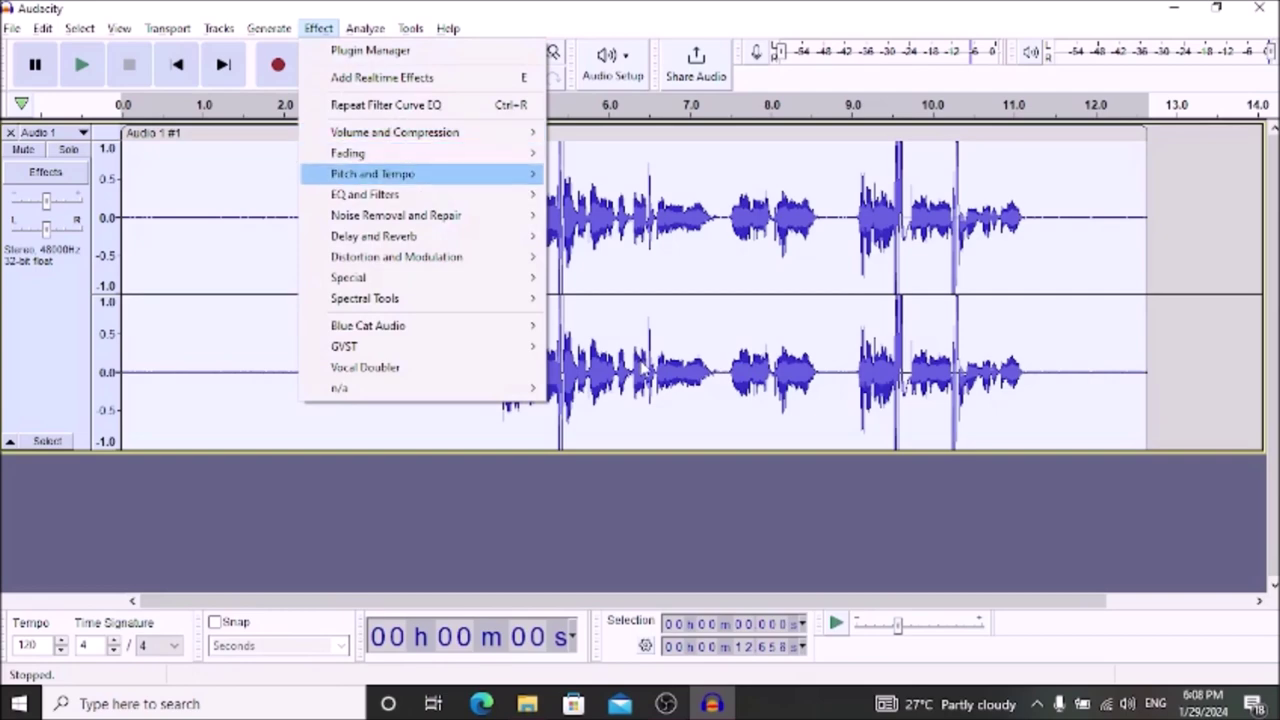
{"action": "key", "text": "Down"}
{"action": "key", "text": "Up"}
{"action": "key", "text": "Up"}
{"action": "key", "text": "Up"}
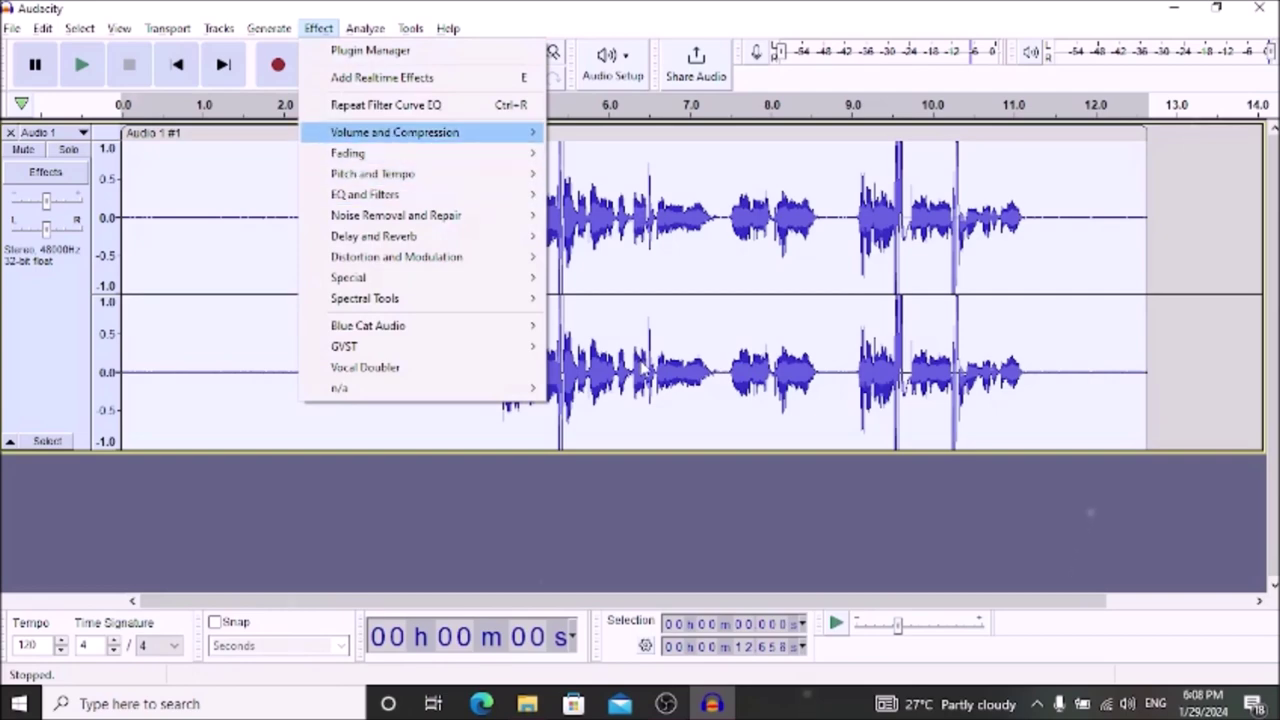
{"action": "key", "text": "Right"}
{"action": "key", "text": "Down"}
{"action": "key", "text": "Down"}
{"action": "key", "text": "Down"}
{"action": "key", "text": "Down"}
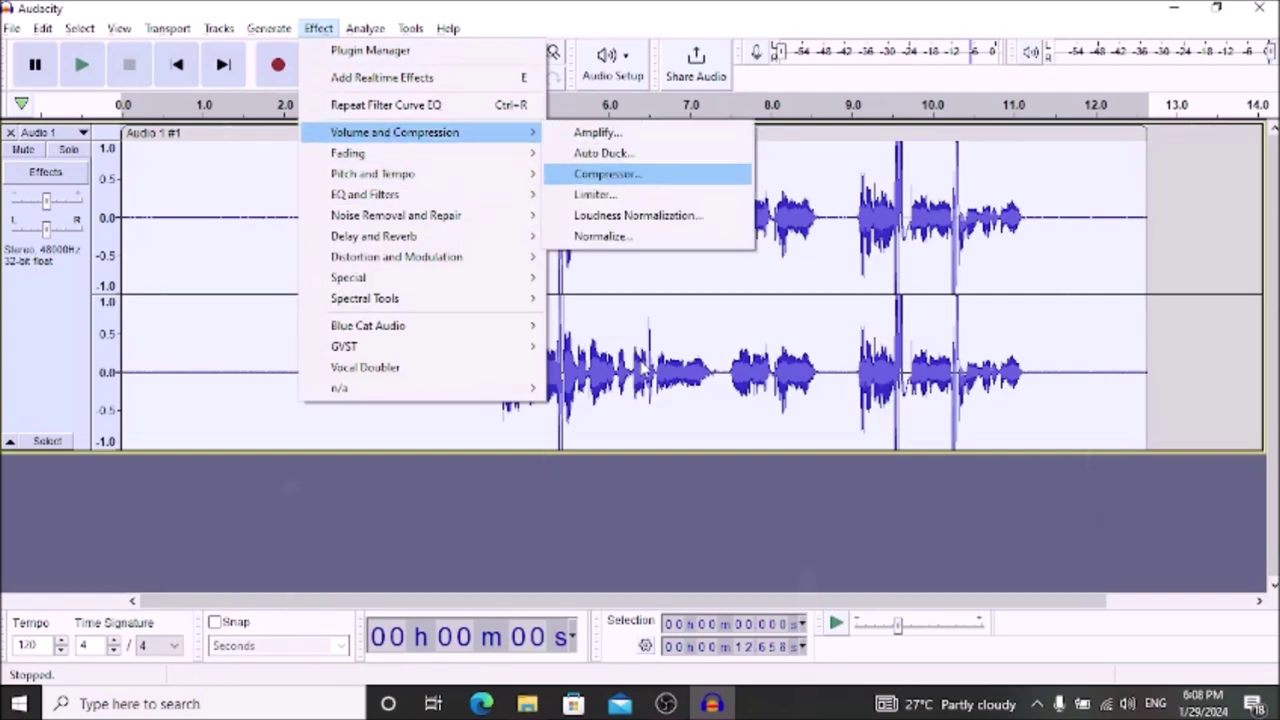
{"action": "key", "text": "Down"}
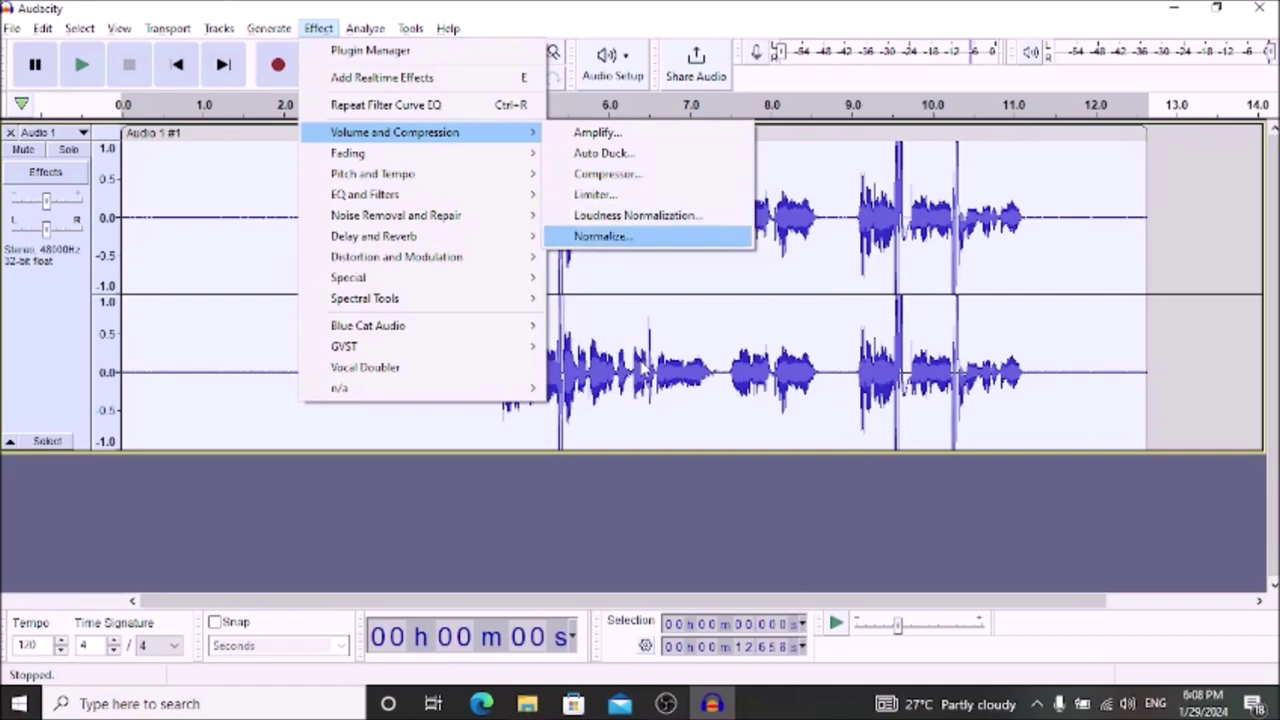
{"action": "key", "text": "Return"}
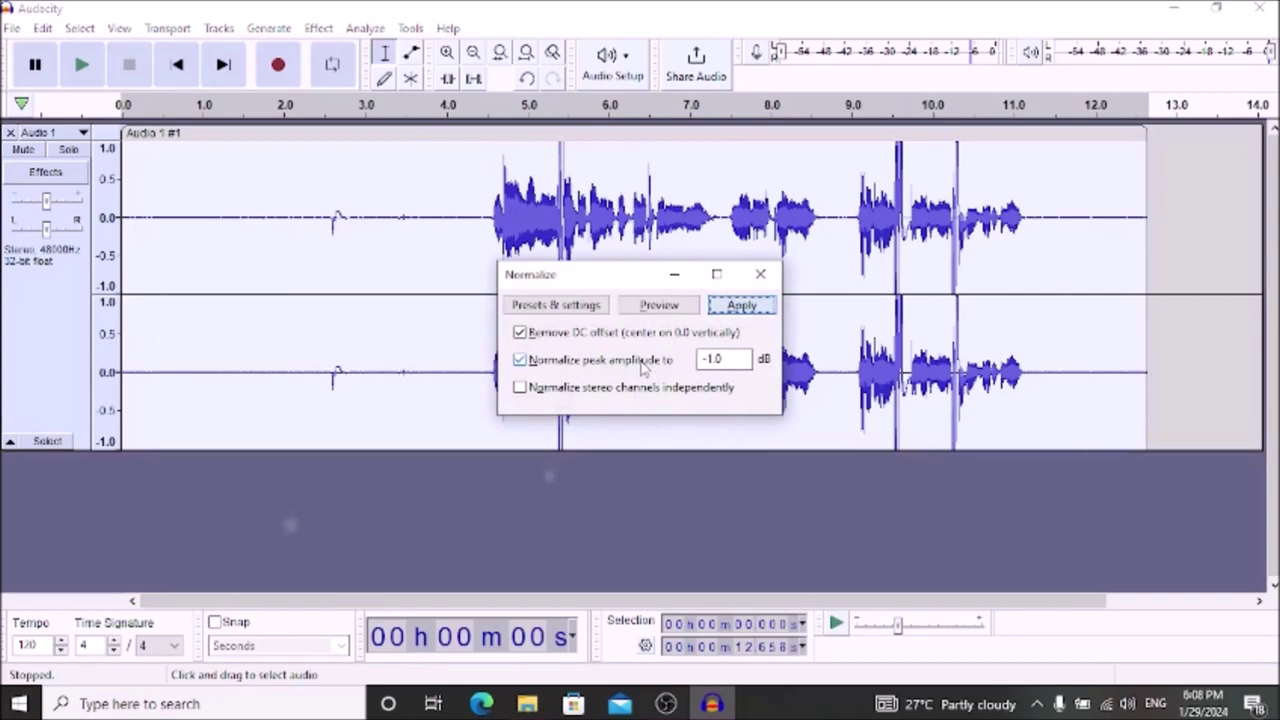
{"action": "key", "text": "Return"}
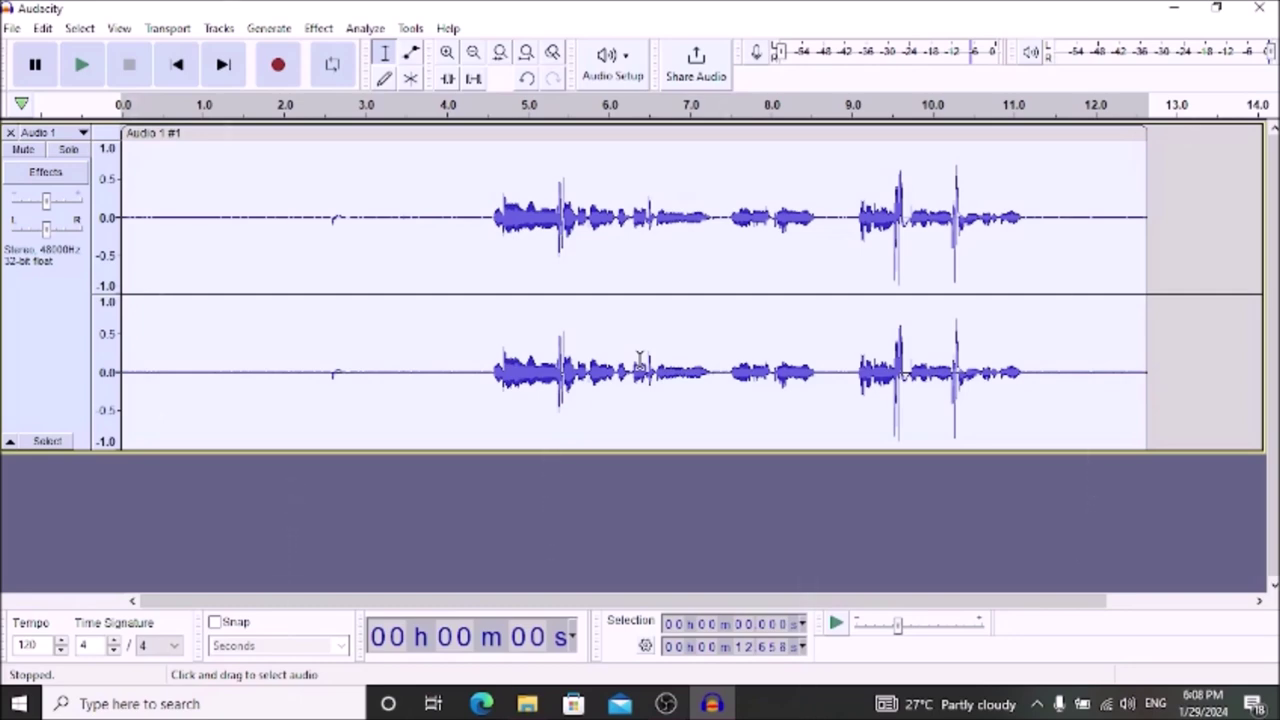
{"action": "key", "text": "space"}
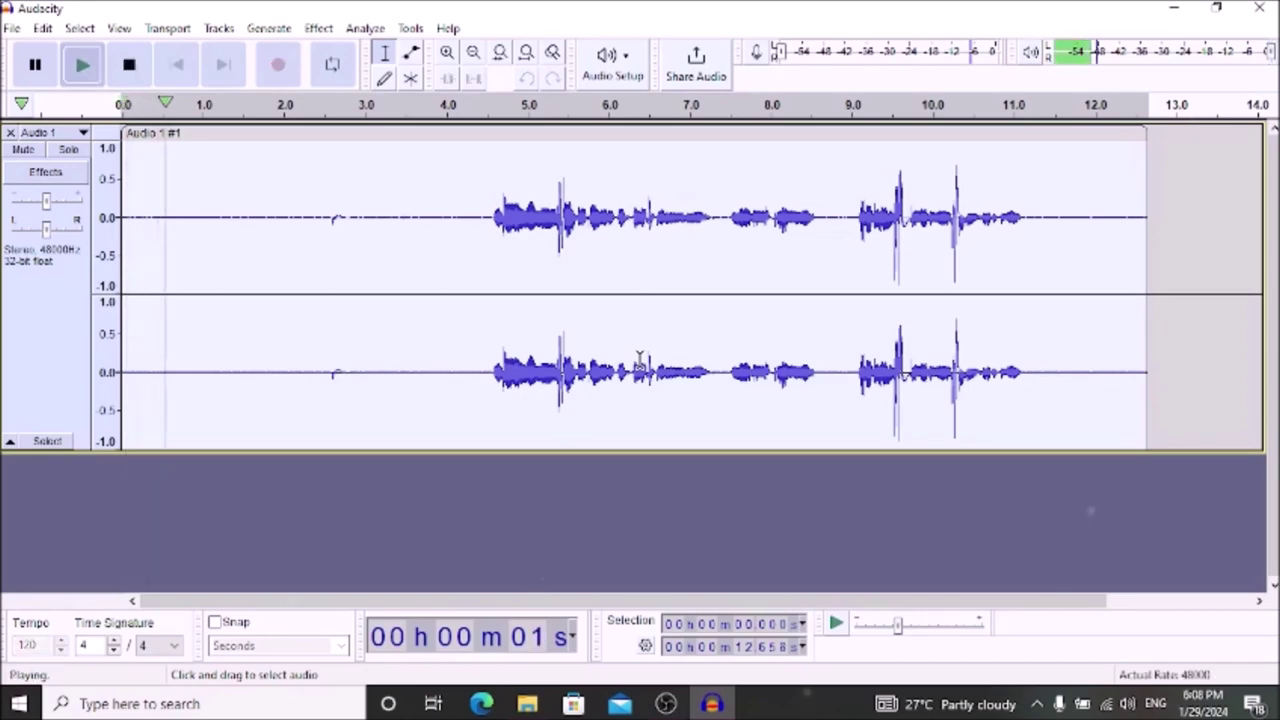